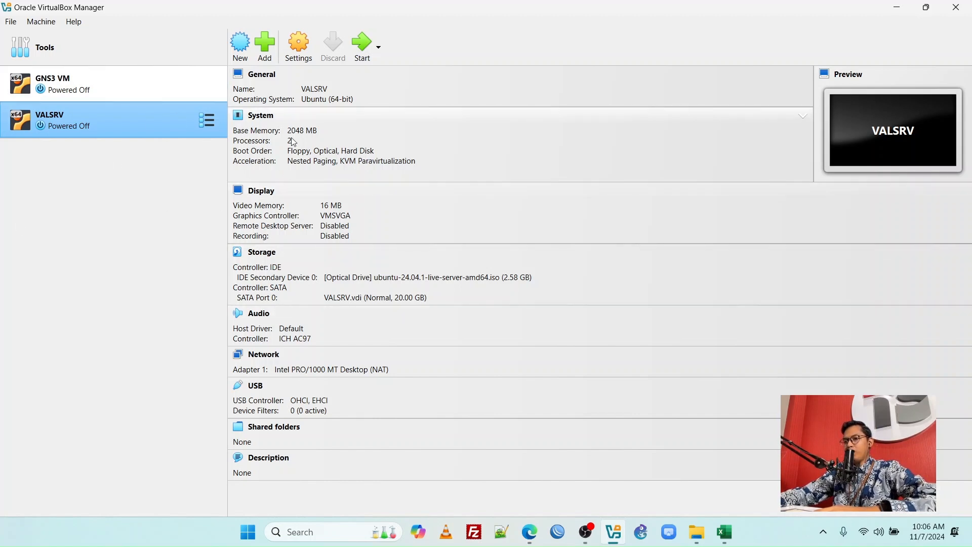
Start the VALSRV virtual machine and bring up its GRUB boot menu
left_click(361, 48)
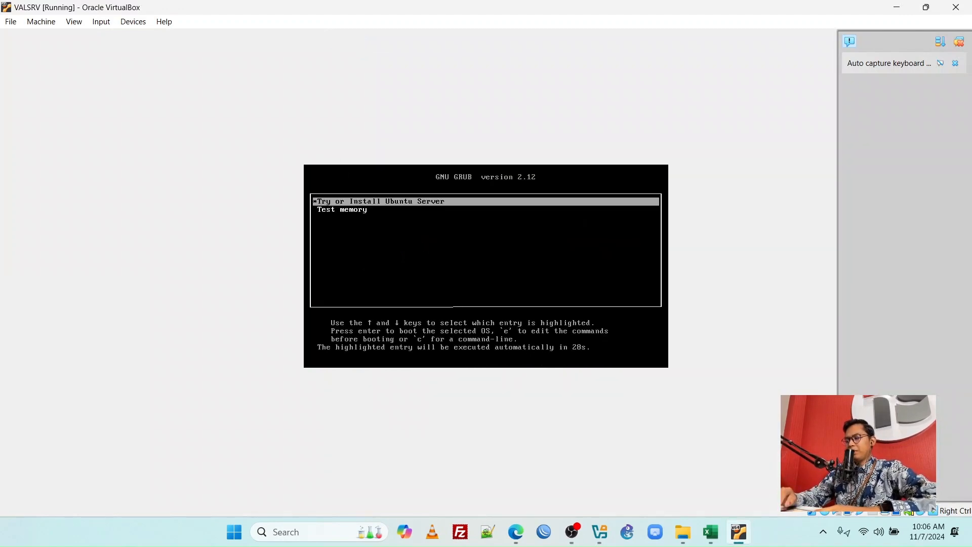
key("Down")
key("Up")
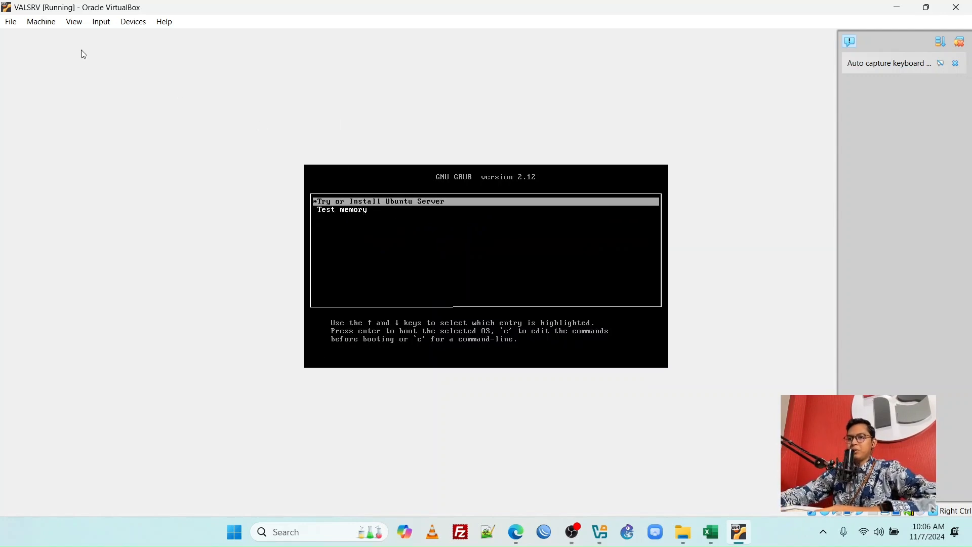
Scale the virtual machine's Virtual Screen 1 to 150%
left_click(75, 23)
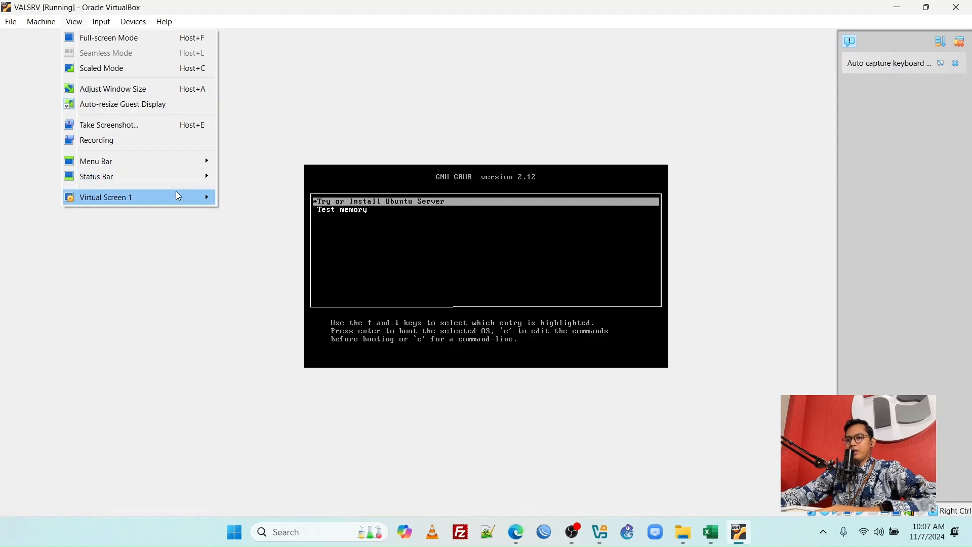
mouse_move(178, 193)
left_click(296, 390)
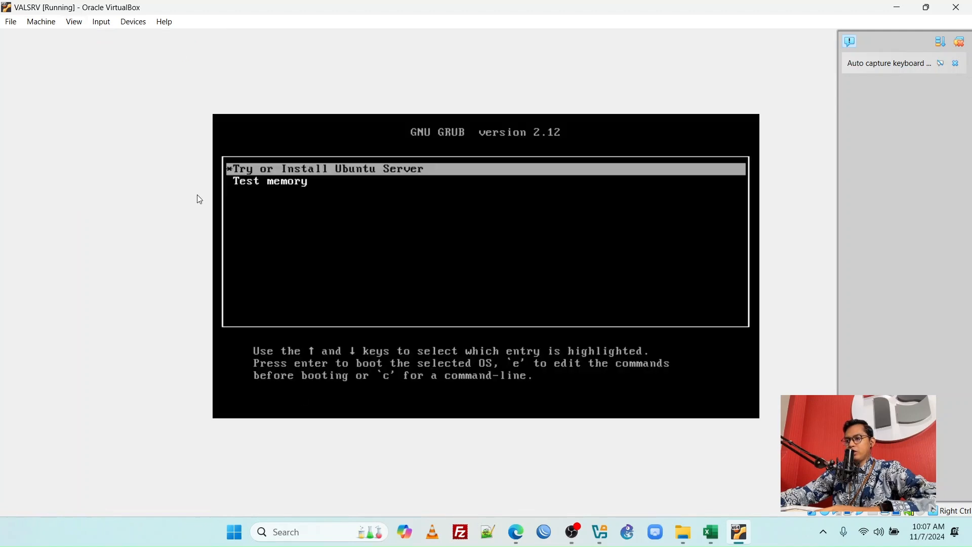
Try a 200% scale for Virtual Screen 1 and return it to 150%
left_click(75, 23)
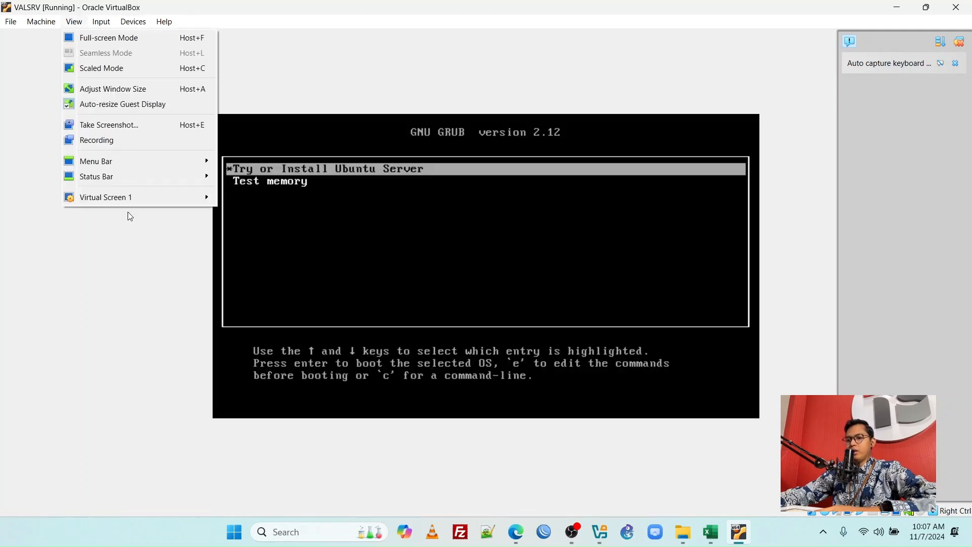
mouse_move(141, 194)
left_click(257, 428)
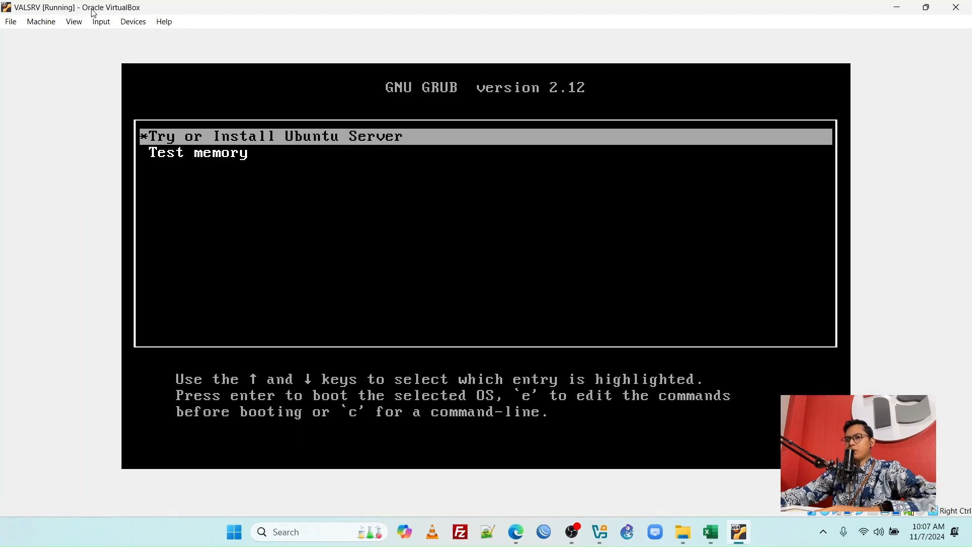
left_click(74, 22)
mouse_move(140, 197)
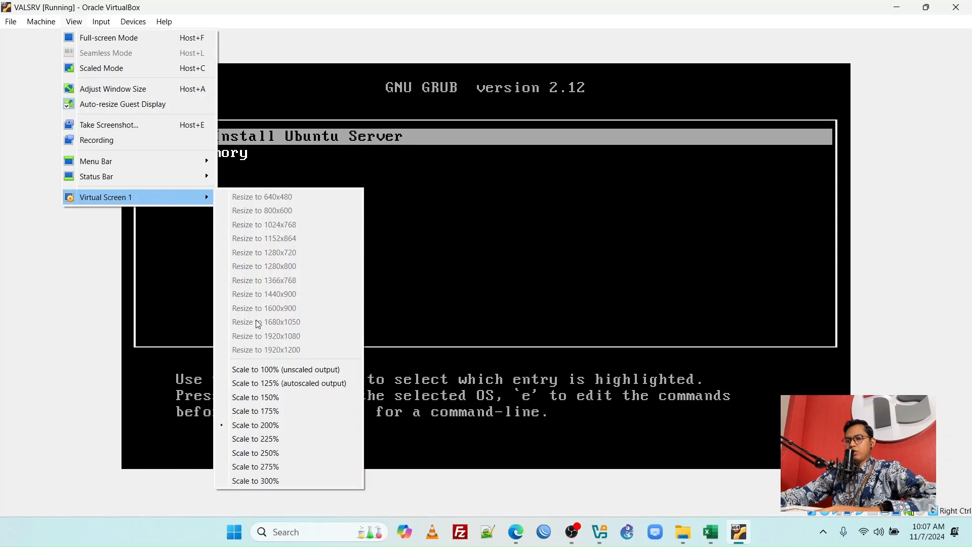
left_click(268, 398)
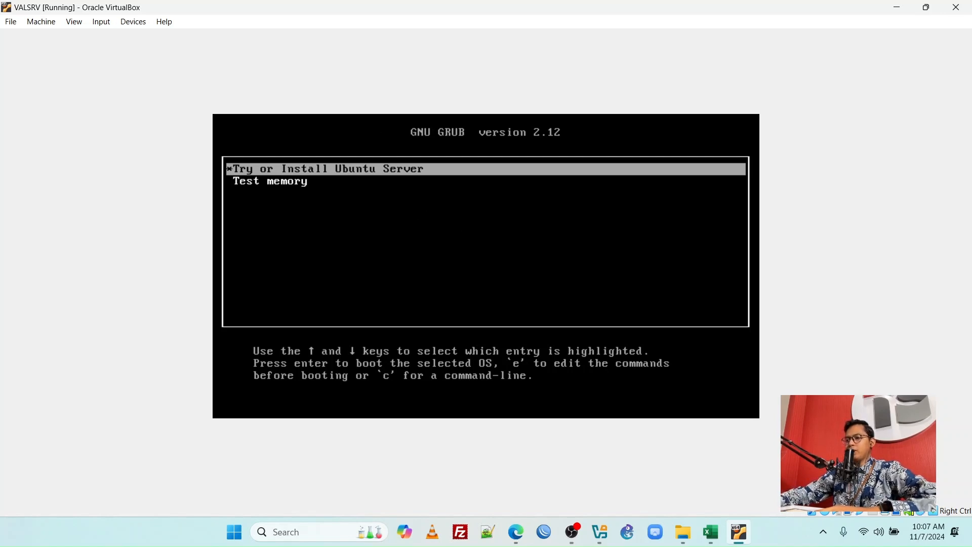
Boot the "Try or Install Ubuntu Server" entry from the GRUB menu
key("Down")
key("Up")
key("Down")
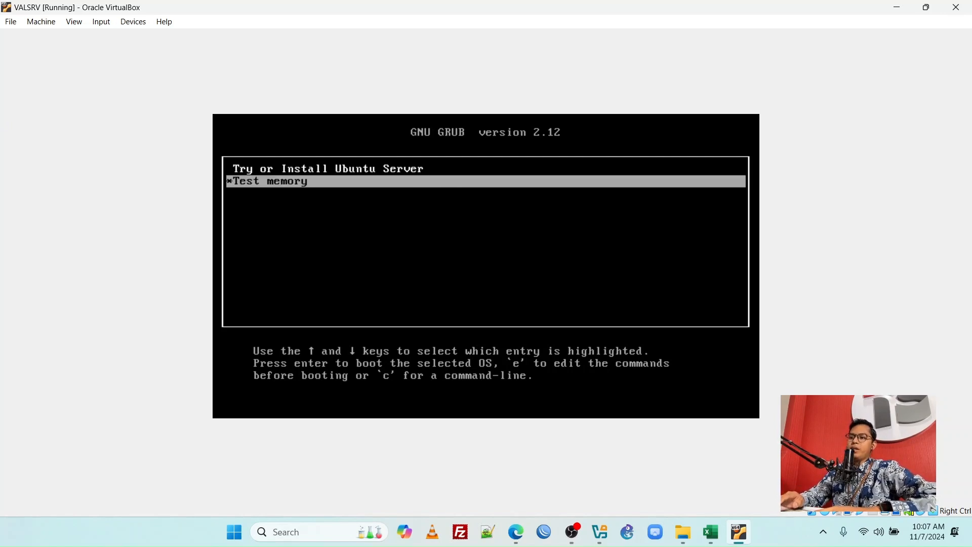
key("Up")
key("Down")
key("Up")
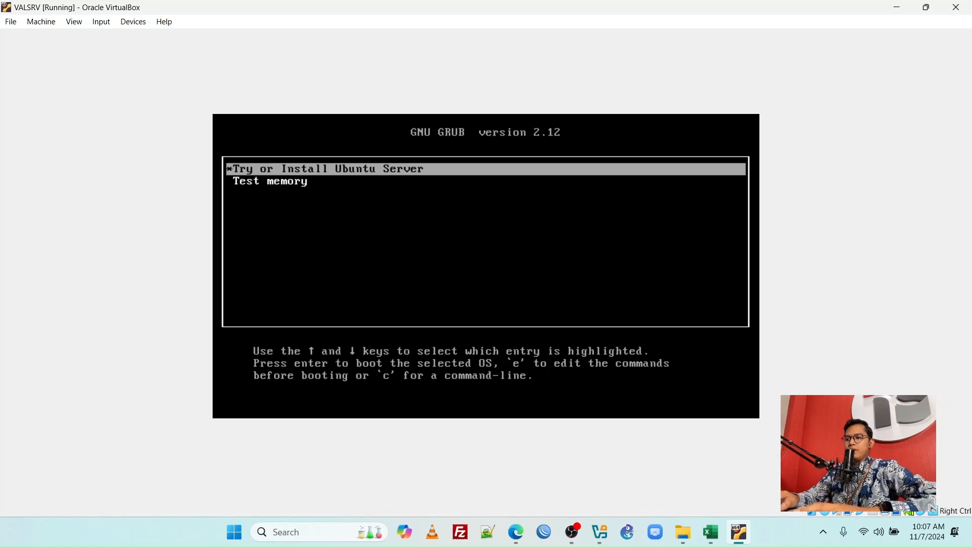
key("Return")
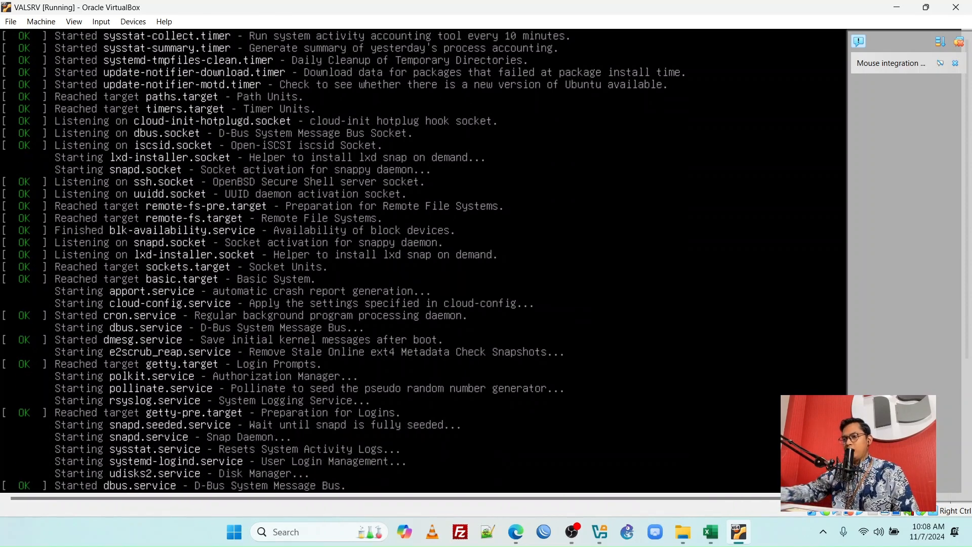
Dismiss the virtual machine's notifications and reduce Virtual Screen 1 scaling through 125% to 100% (unscaled output)
left_click(958, 43)
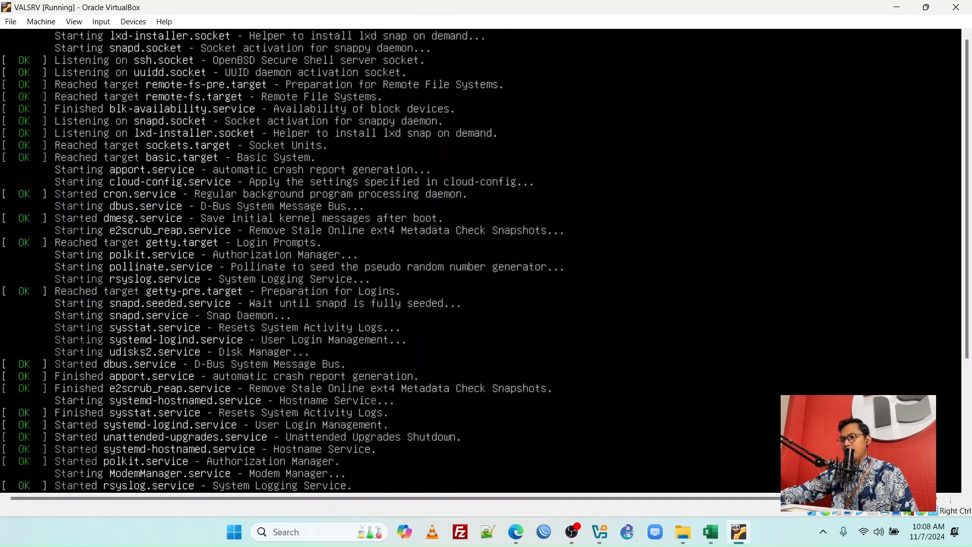
left_click(71, 22)
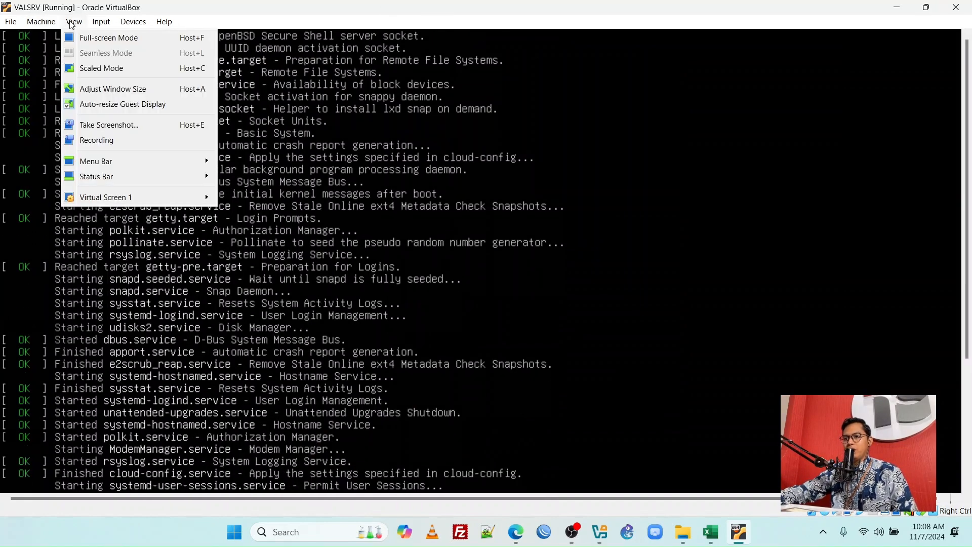
mouse_move(185, 196)
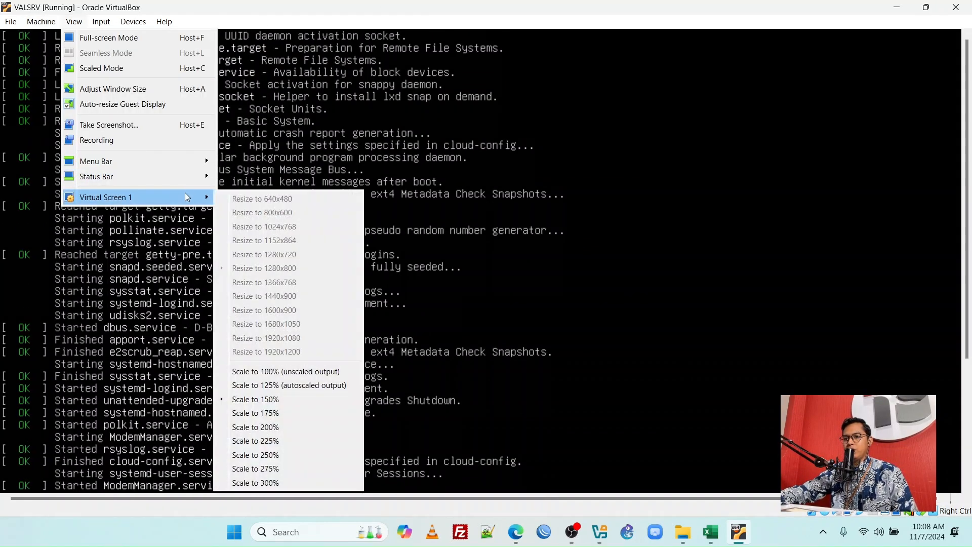
left_click(269, 386)
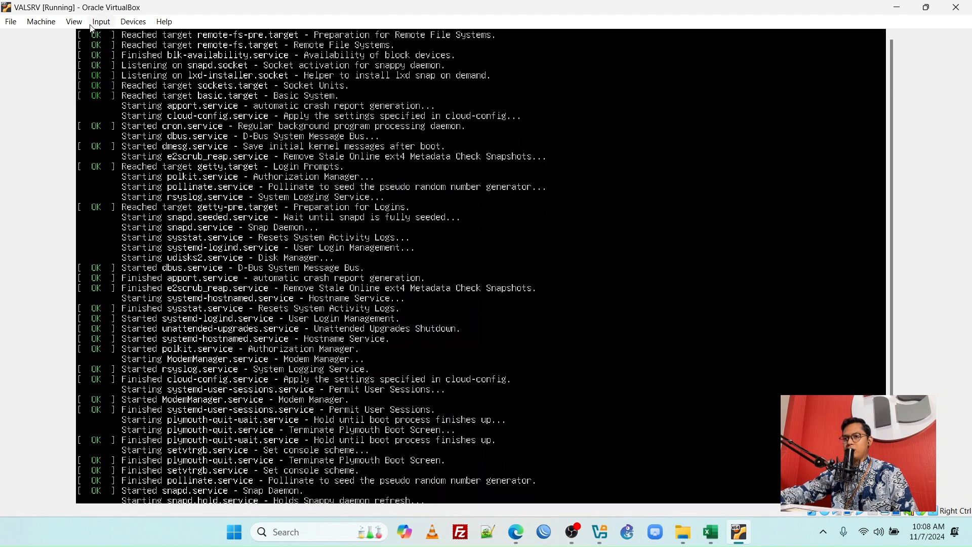
left_click(74, 21)
mouse_move(161, 200)
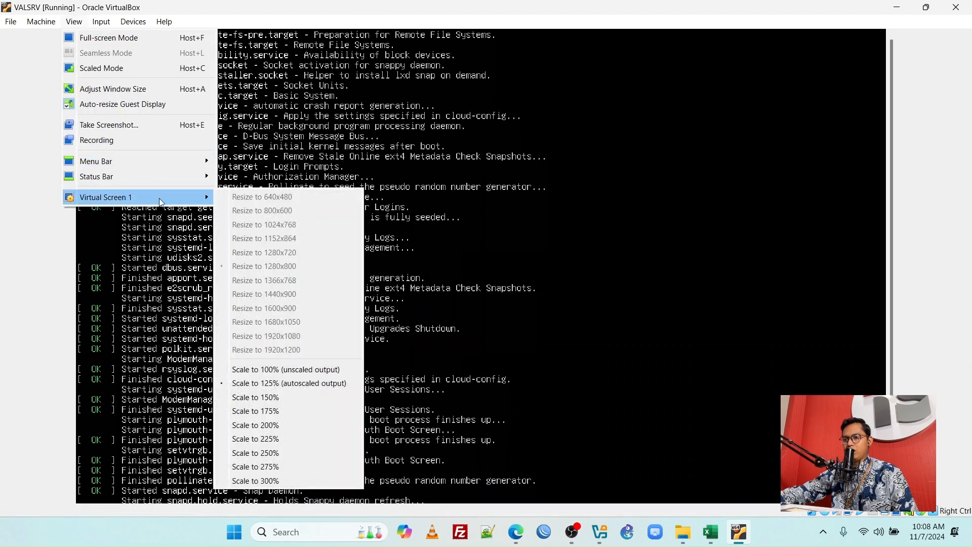
left_click(293, 368)
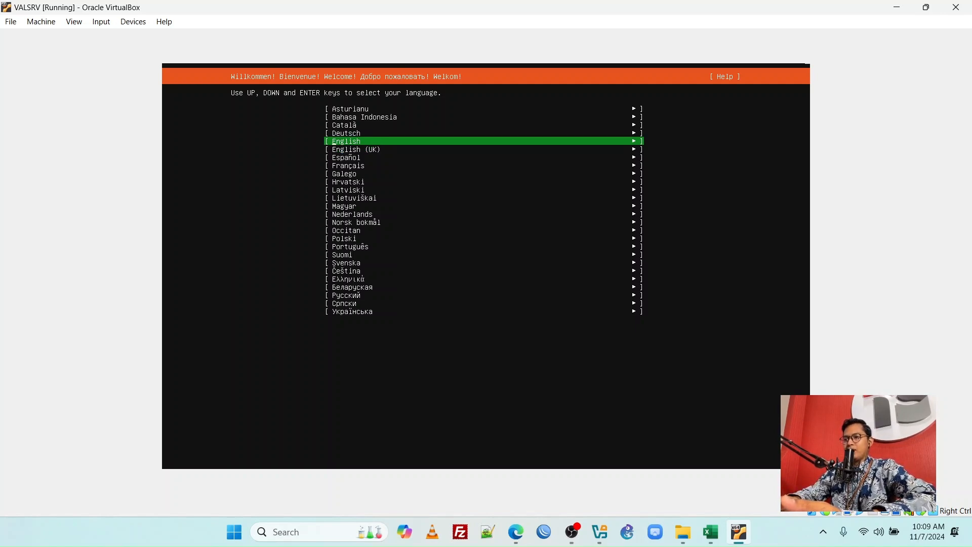
Choose English as the installer language
key("Up")
key("Up")
key("Up")
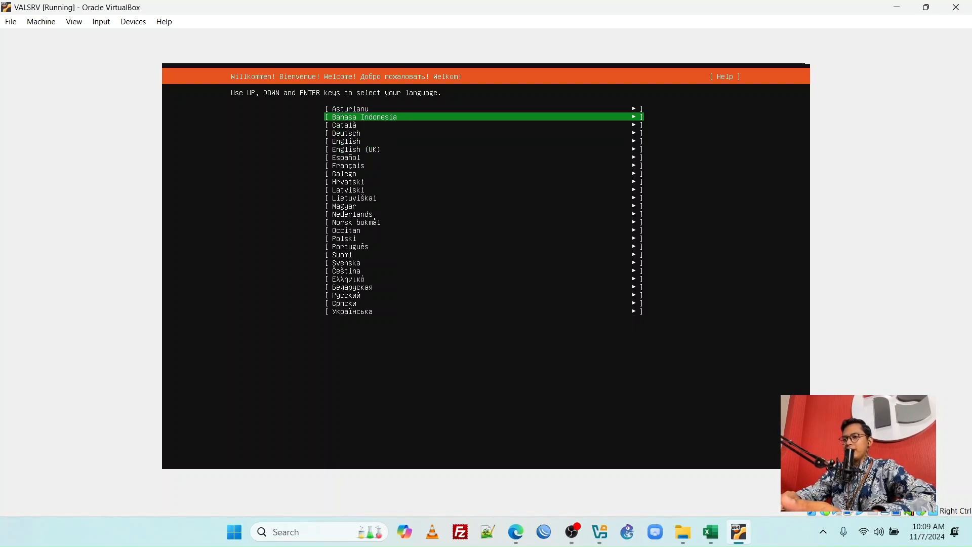
key("Down")
key("Down")
key("Down")
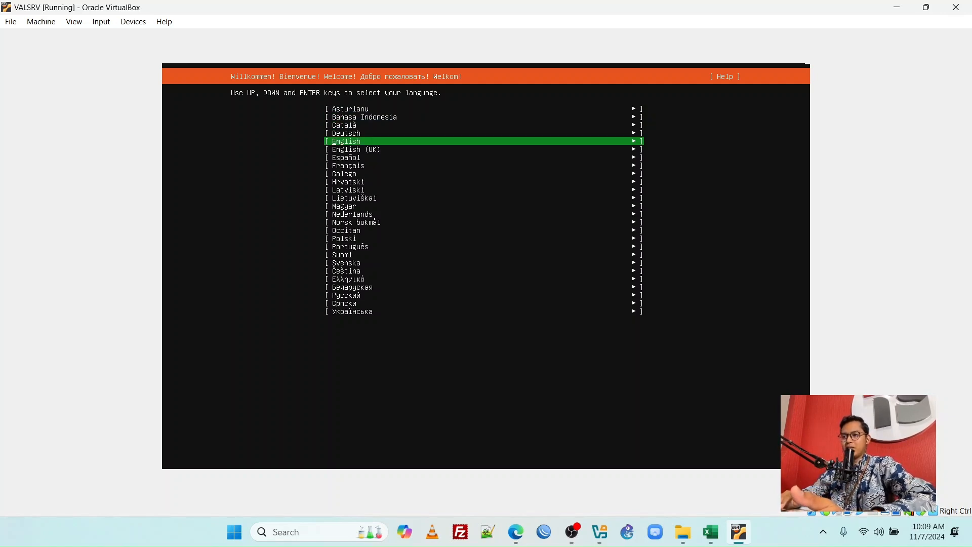
key("Return")
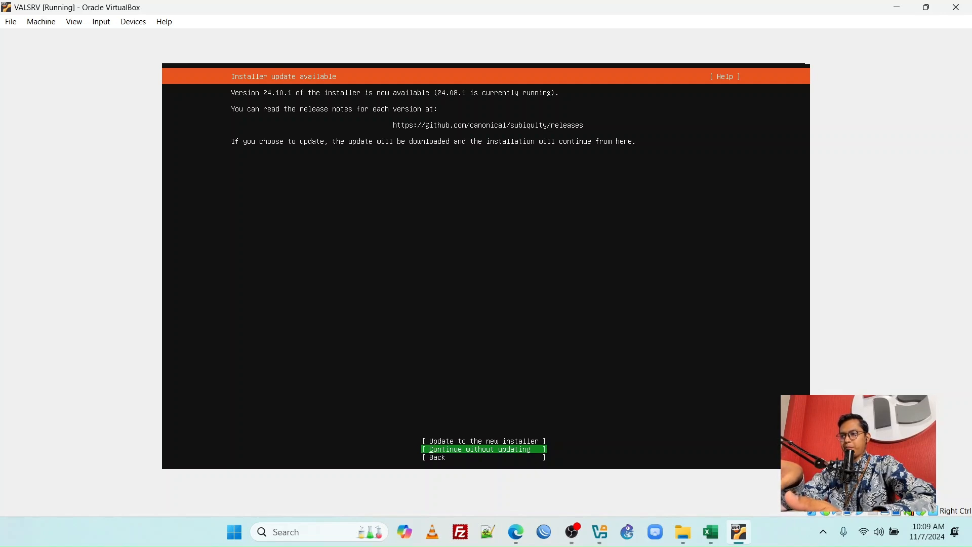
Decline the installer update by choosing "Continue without updating"
key("Down")
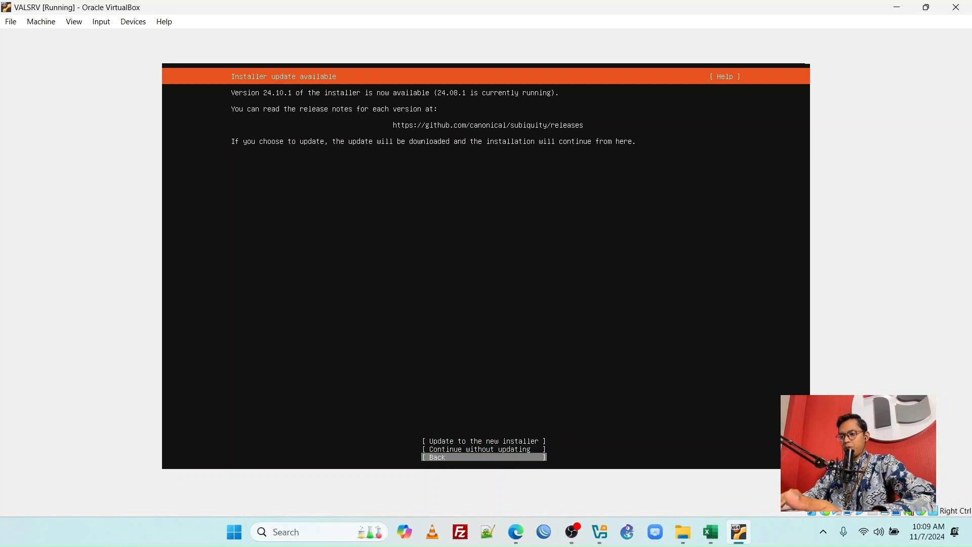
key("Up")
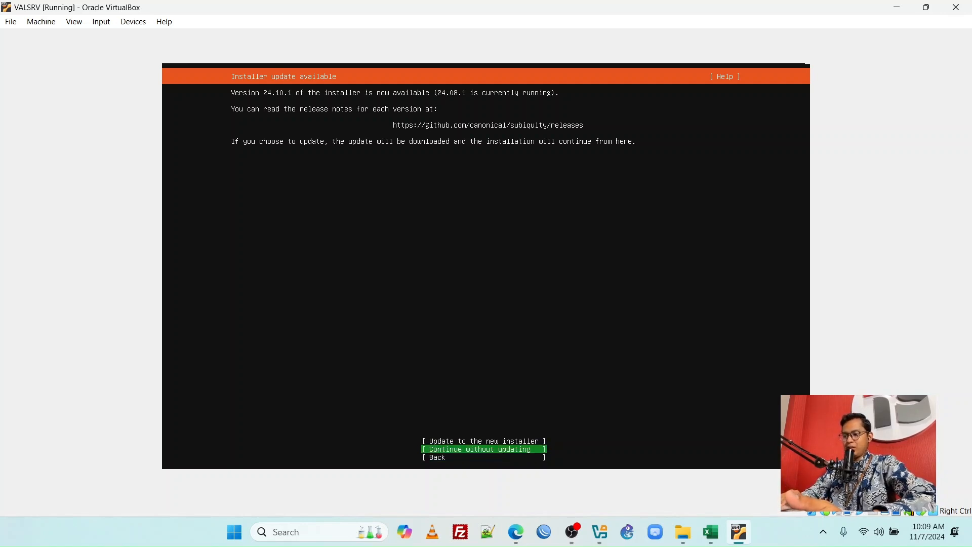
key("Down")
key("Up")
key("Up")
key("Down")
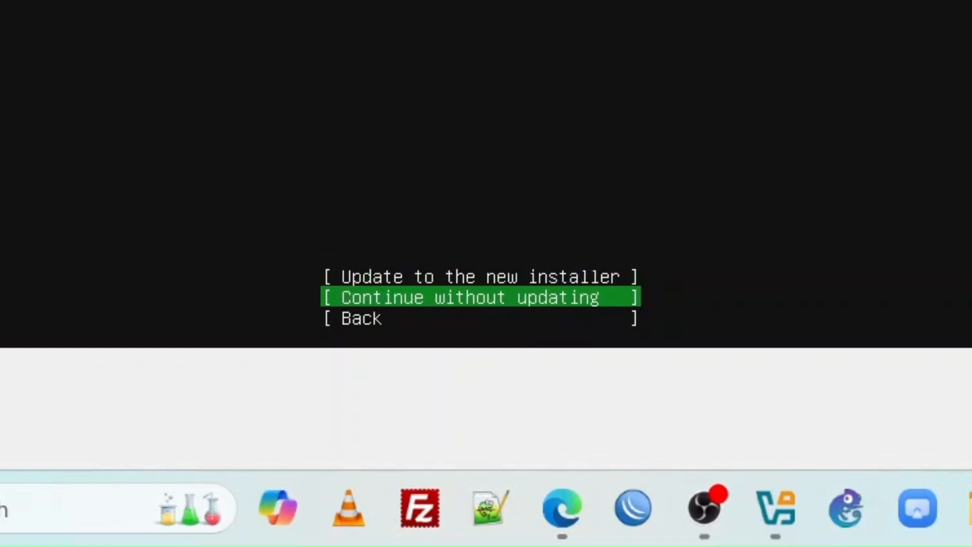
key("Down")
key("Up")
key("Up")
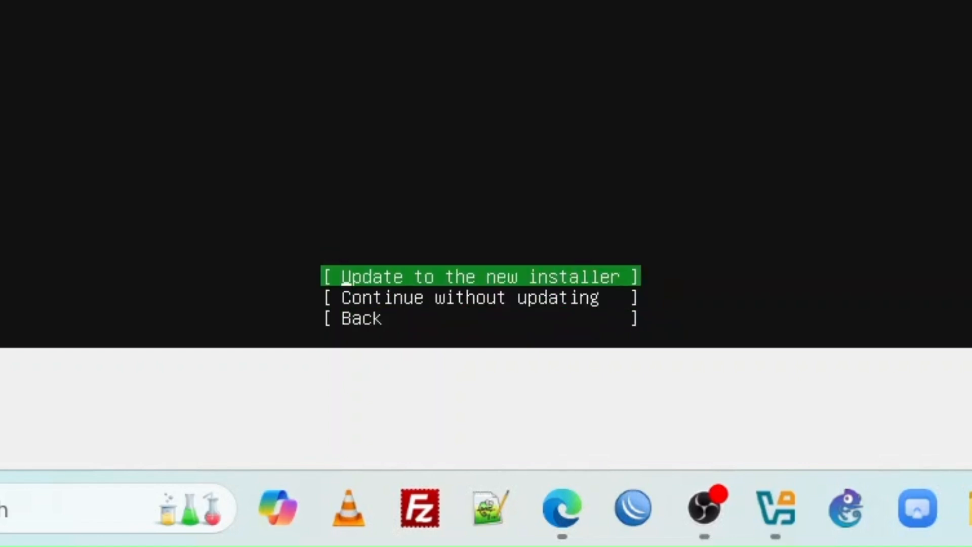
key("Down")
key("Down")
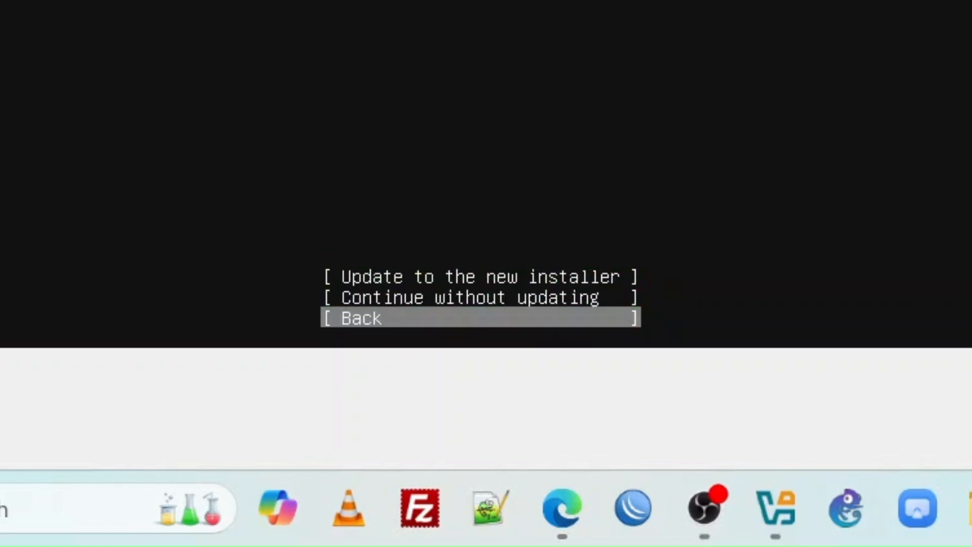
key("Up")
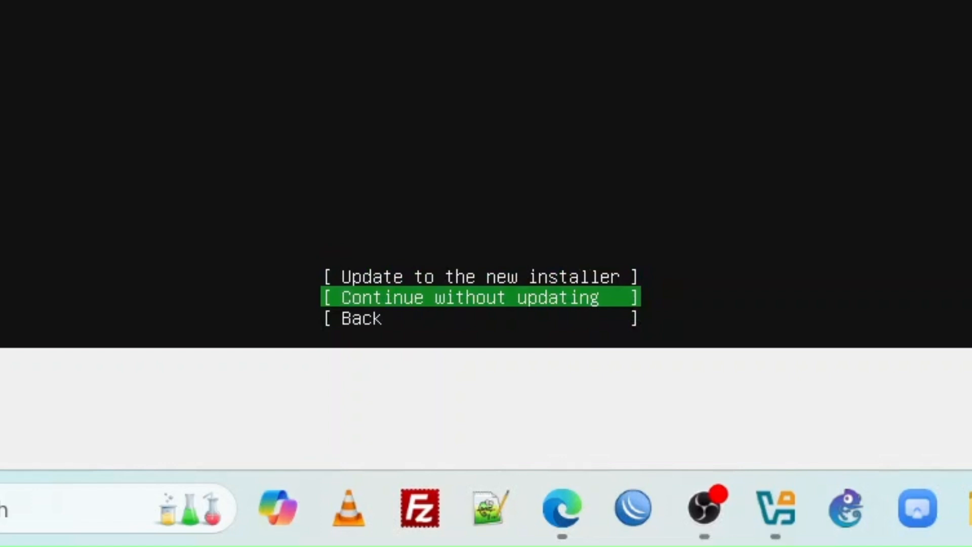
key("Return")
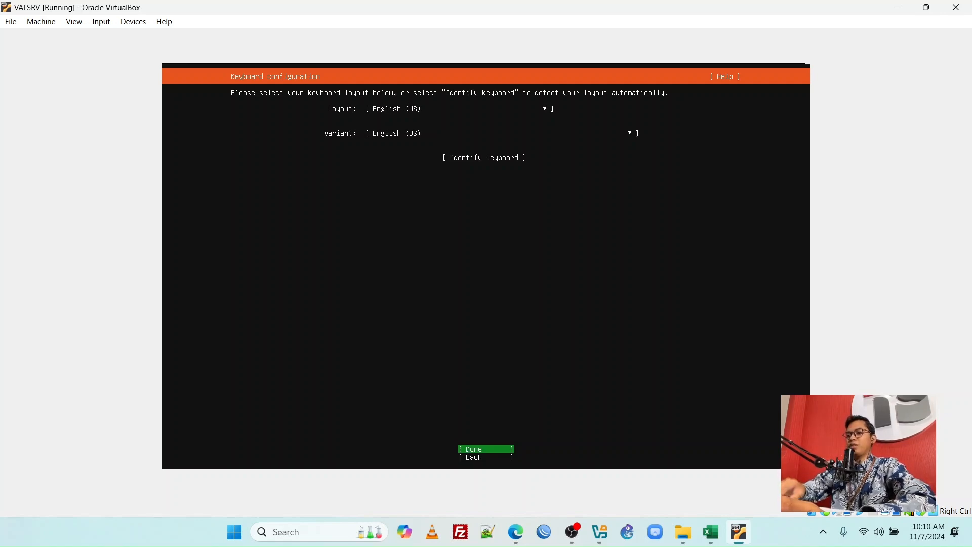
Accept the English (US) keyboard layout and variant, and keep Ubuntu Server as the installation base without third-party drivers
key("Return")
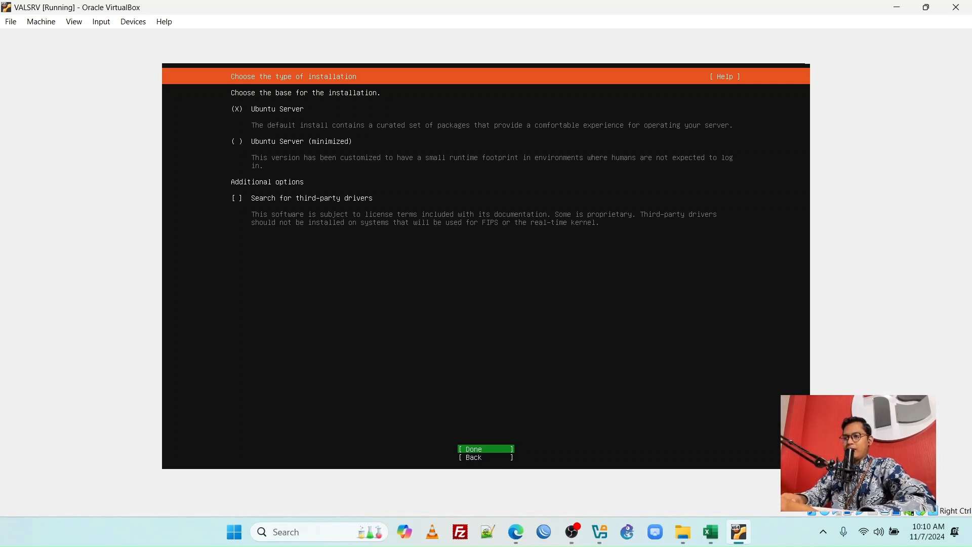
key("Return")
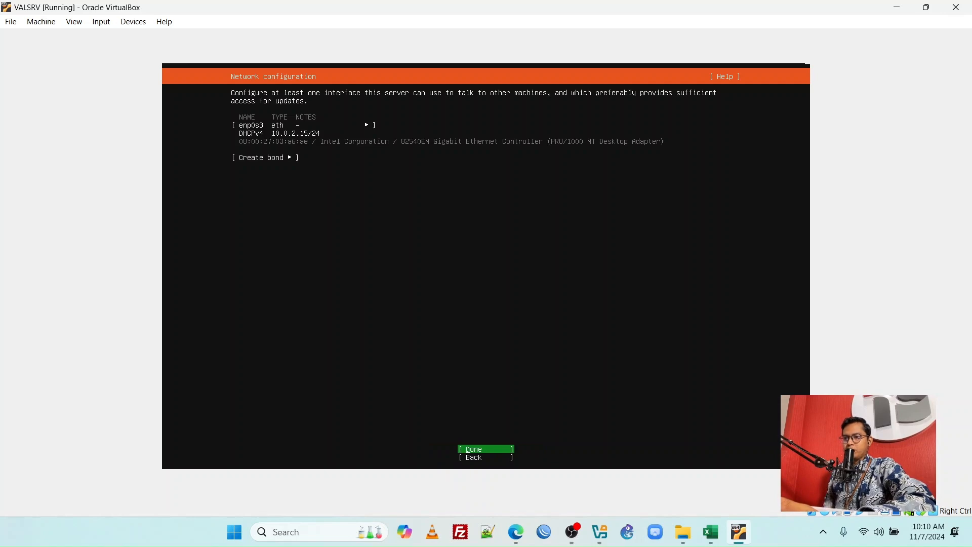
Accept the DHCPv4 network configuration for enp0s3 and leave the proxy address blank
key("Return")
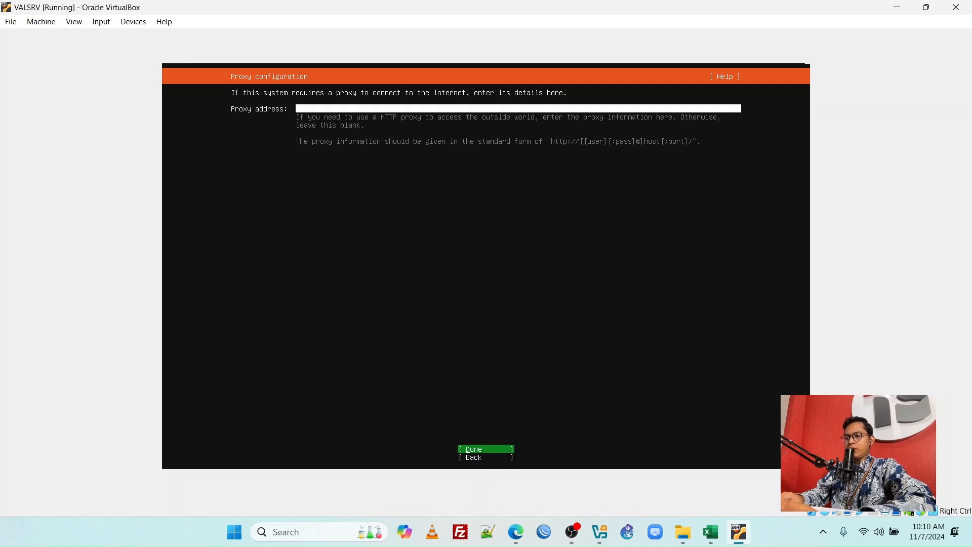
key("Return")
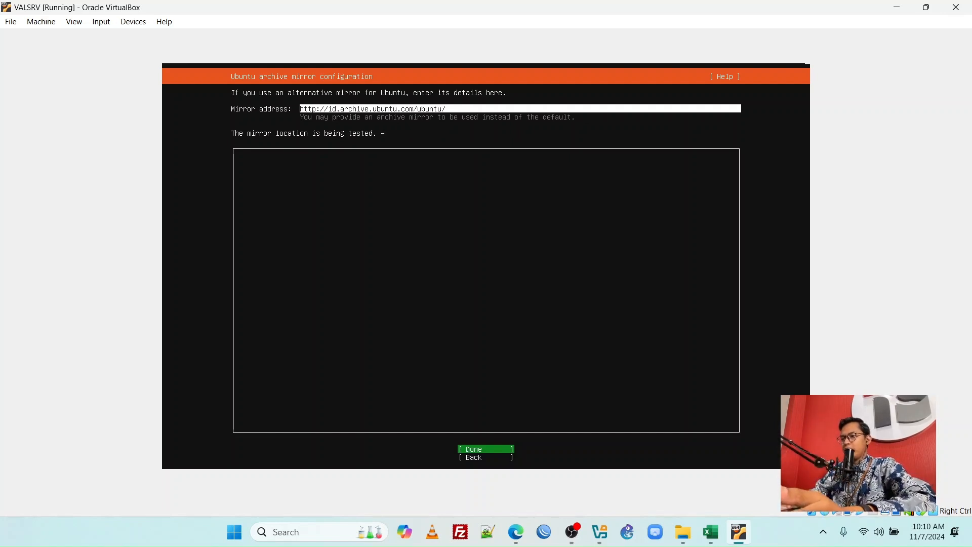
key("Return")
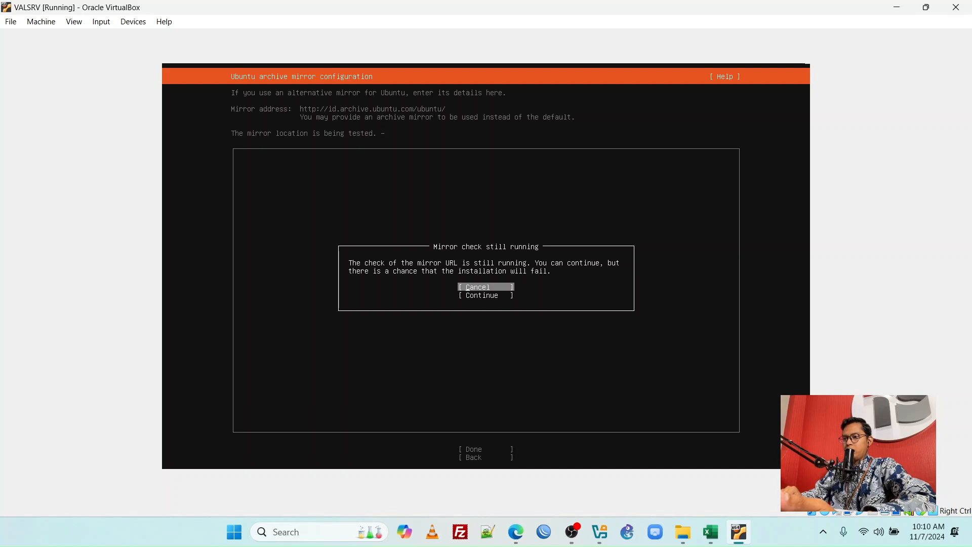
key("Down")
key("Up")
key("Return")
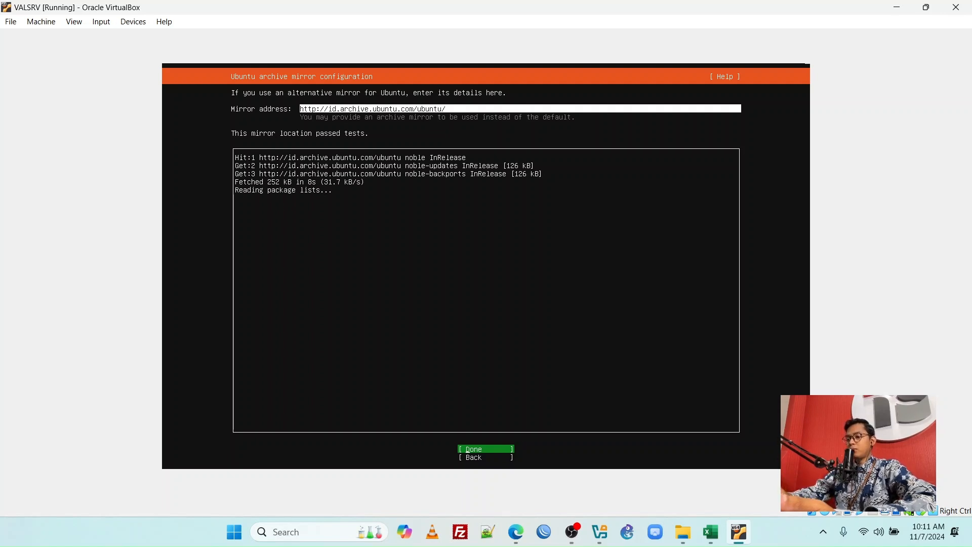
key("Return")
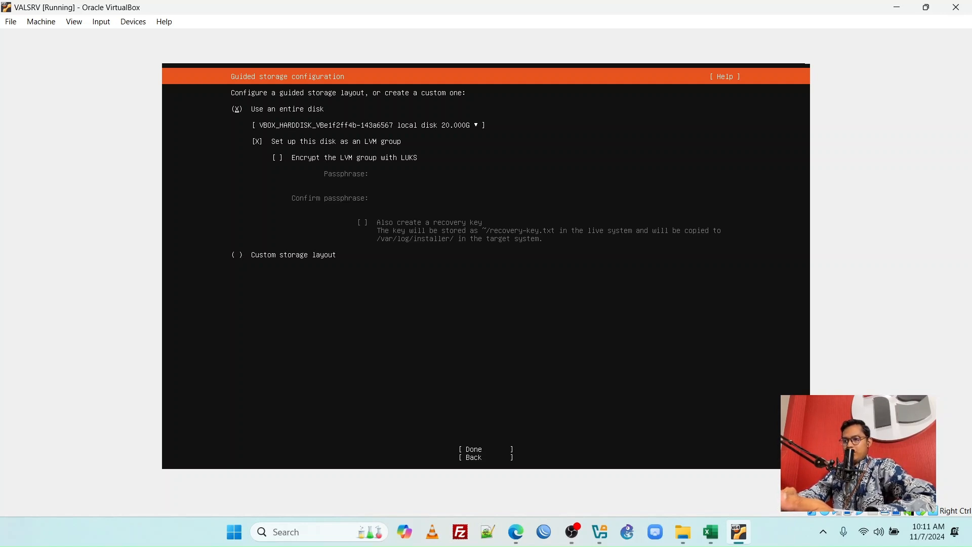
Accept the guided storage layout using the entire 20.000G VBOX_HARDDISK as an LVM group without LUKS encryption
key("Tab")
key("Tab")
key("Tab")
key("Up")
key("Up")
key("Up")
key("Up")
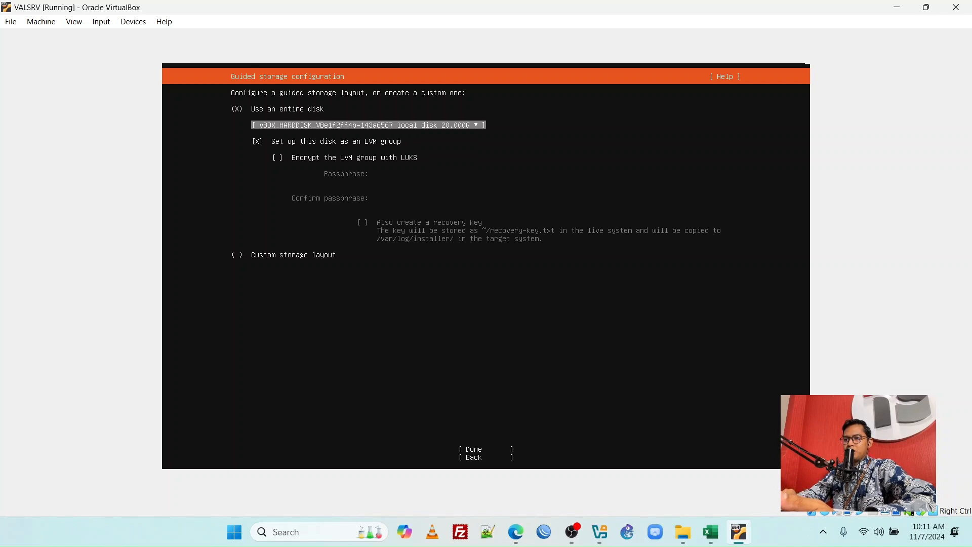
key("Down")
key("Down")
key("Down")
key("Down")
key("Down")
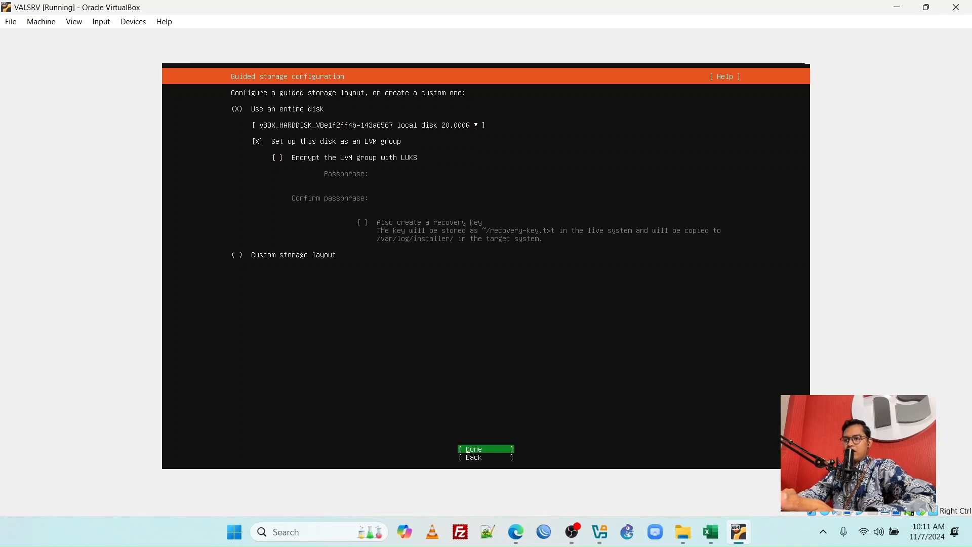
key("Up")
key("Up")
key("Up")
key("Up")
key("Up")
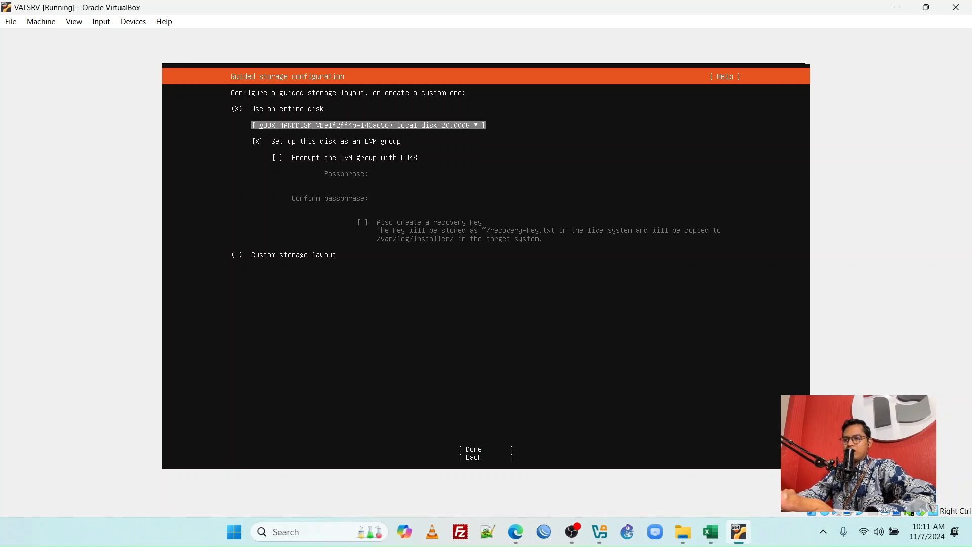
key("Down")
key("Down")
key("Down")
key("Down")
key("Down")
key("Down")
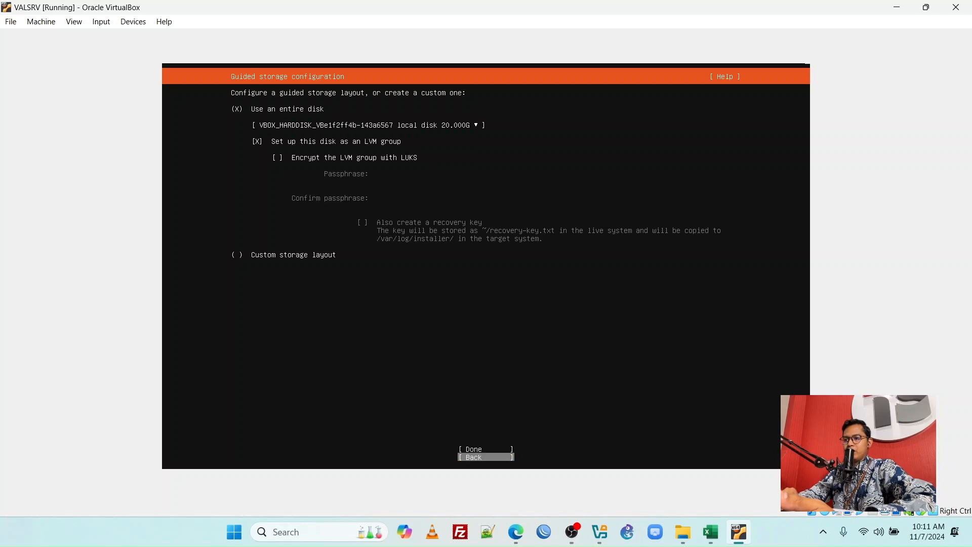
key("Up")
key("Return")
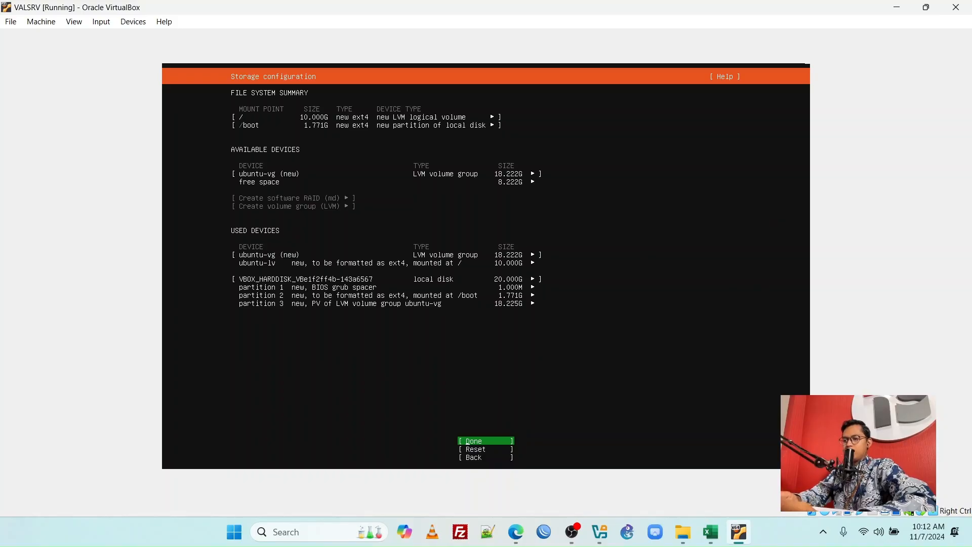
Accept the proposed storage configuration and confirm the destructive action to begin the installation
key("Return")
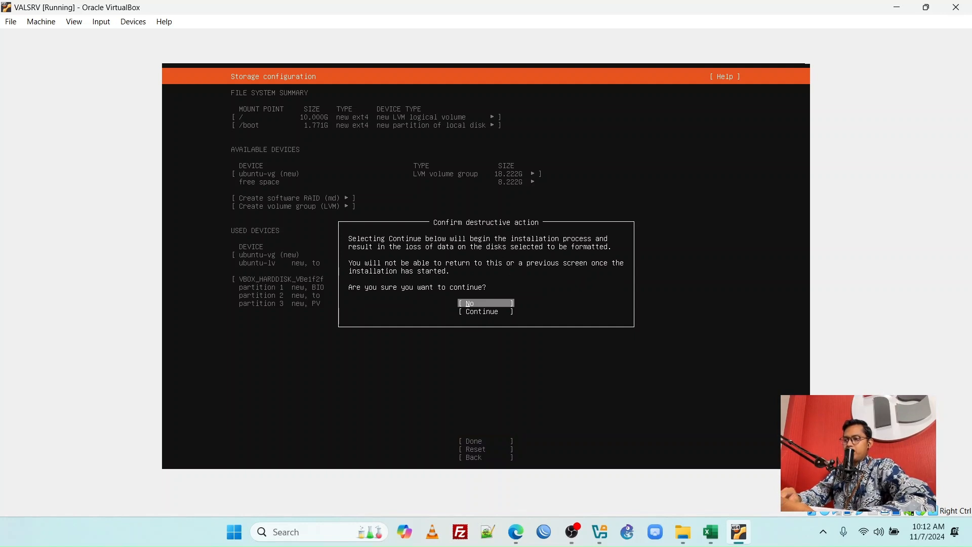
key("Down")
key("Return")
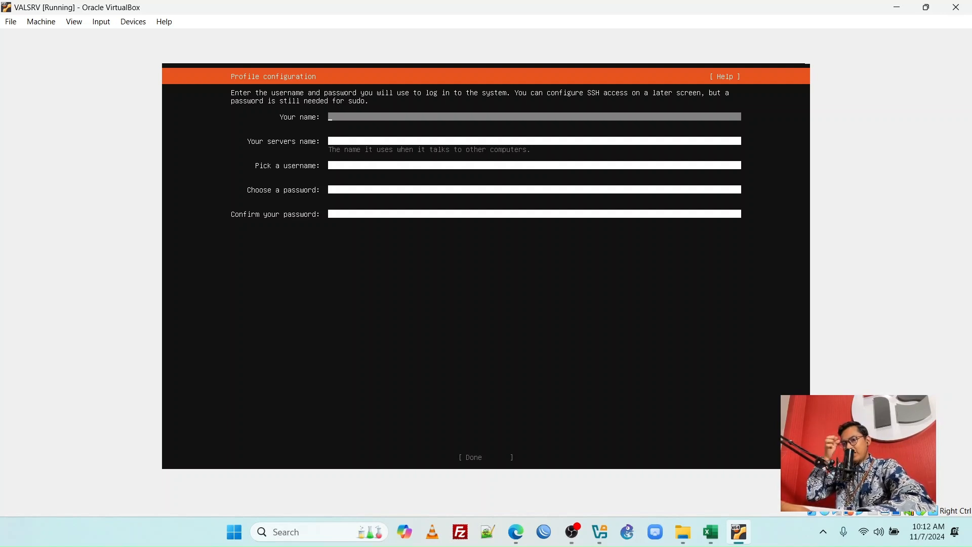
Fill in the profile's name, server name and username with the account holder's name
type("valerian")
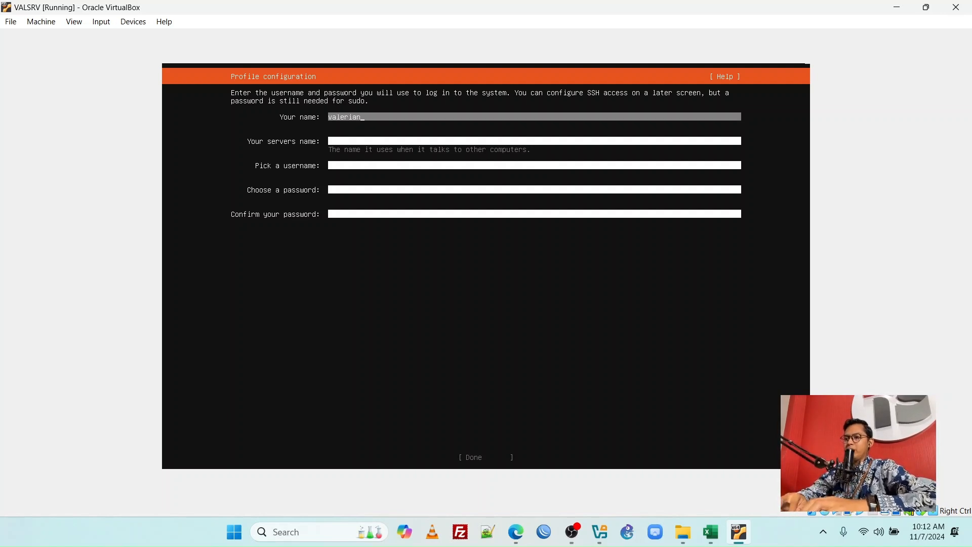
key("Tab")
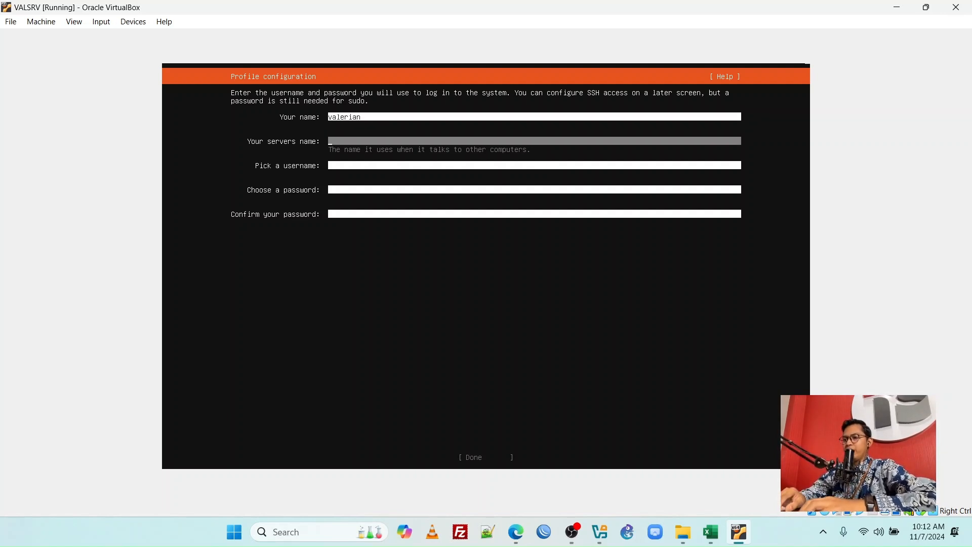
type("valerian")
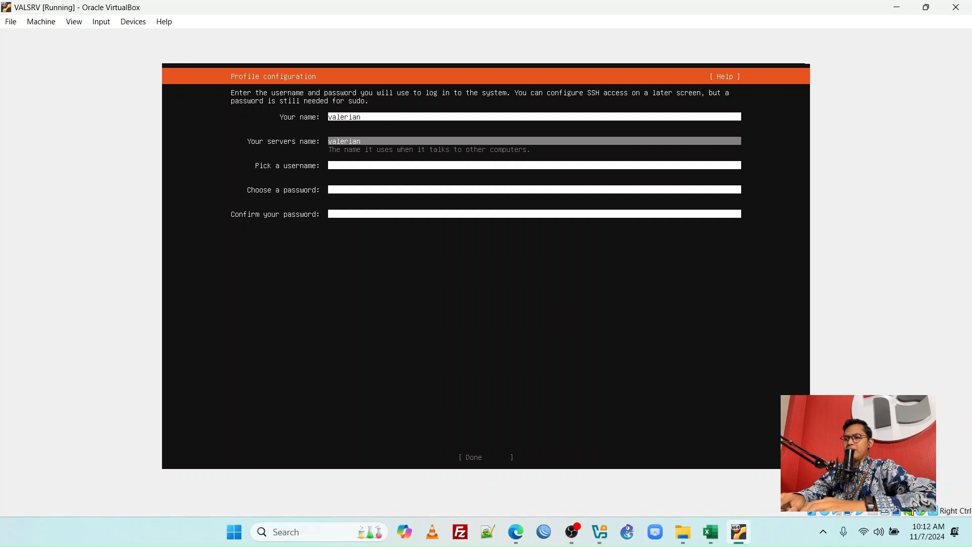
key("Tab")
type("valeria")
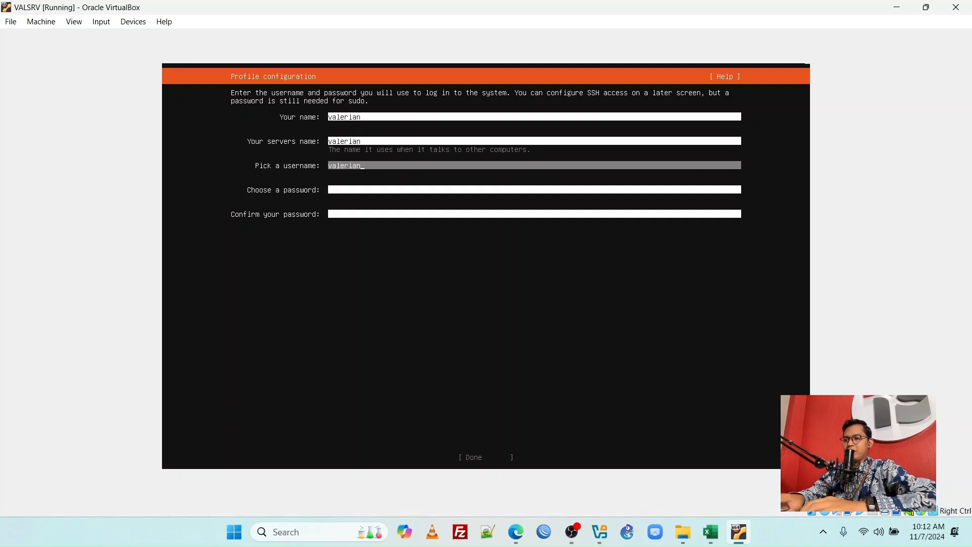
Enter the account password, repeat it in the confirmation field and submit the profile configuration
key("Tab")
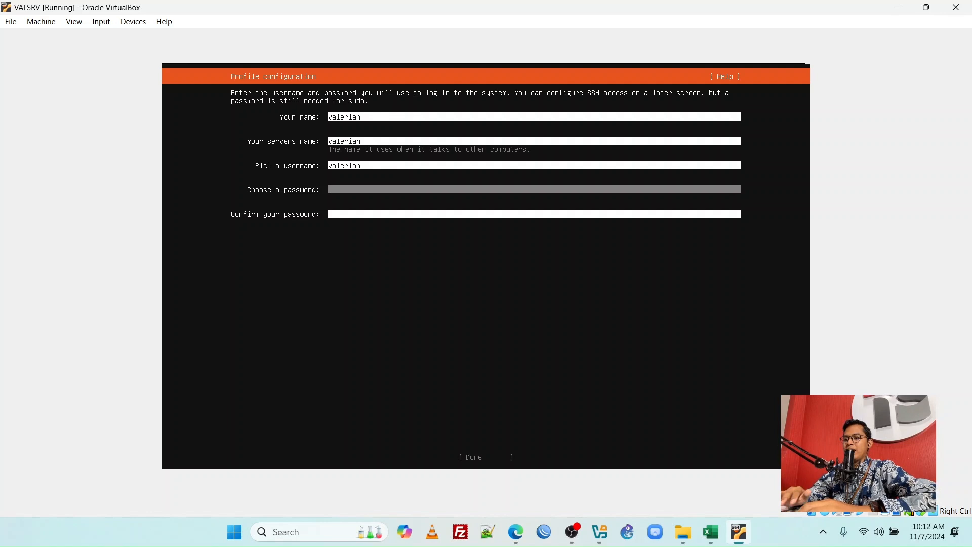
type("*")
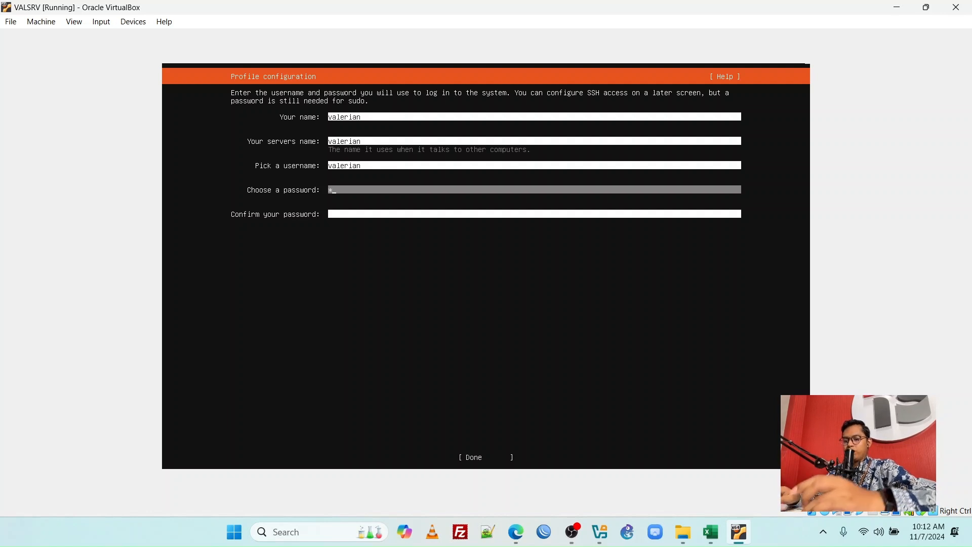
key("Tab")
type("*")
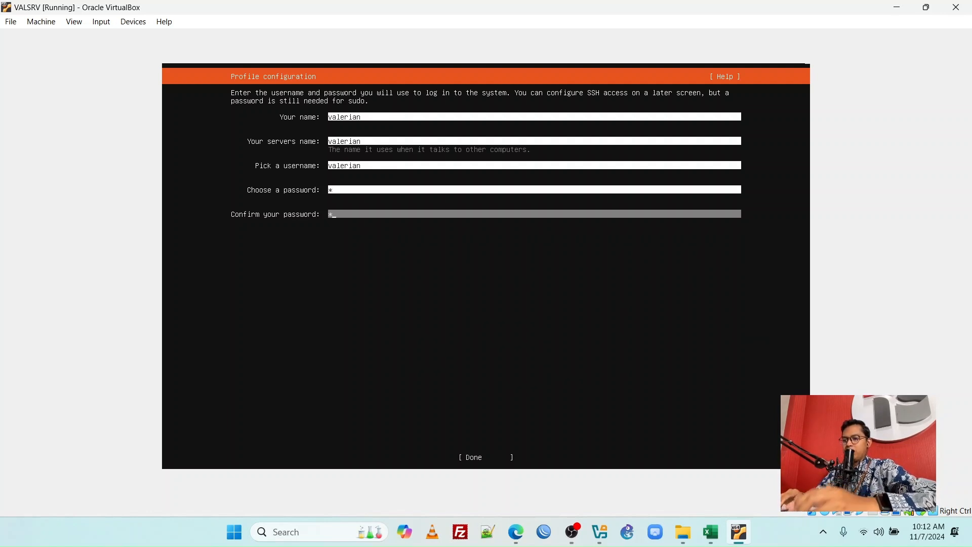
key("Tab")
key("Return")
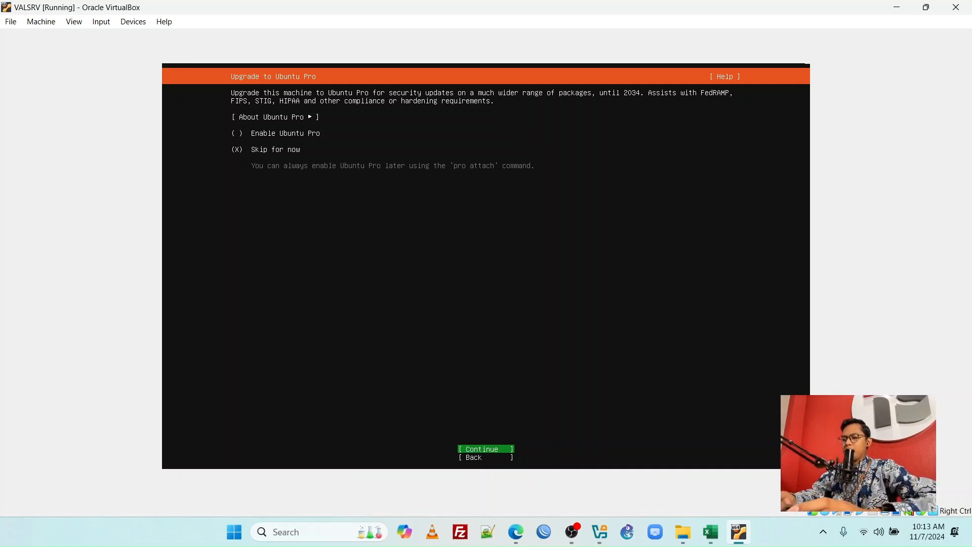
Skip Ubuntu Pro for now and continue past the SSH configuration with "Install OpenSSH server" left unselected
key("Return")
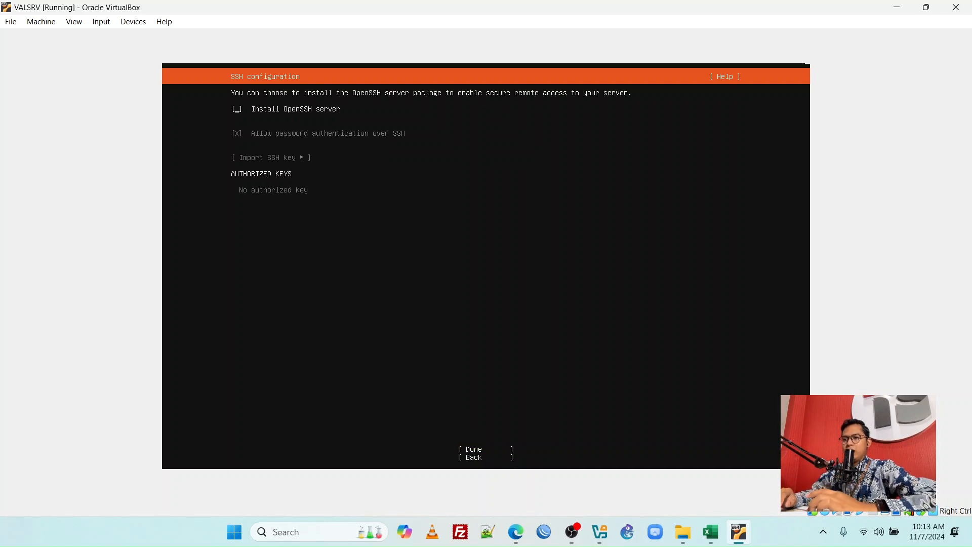
key("space")
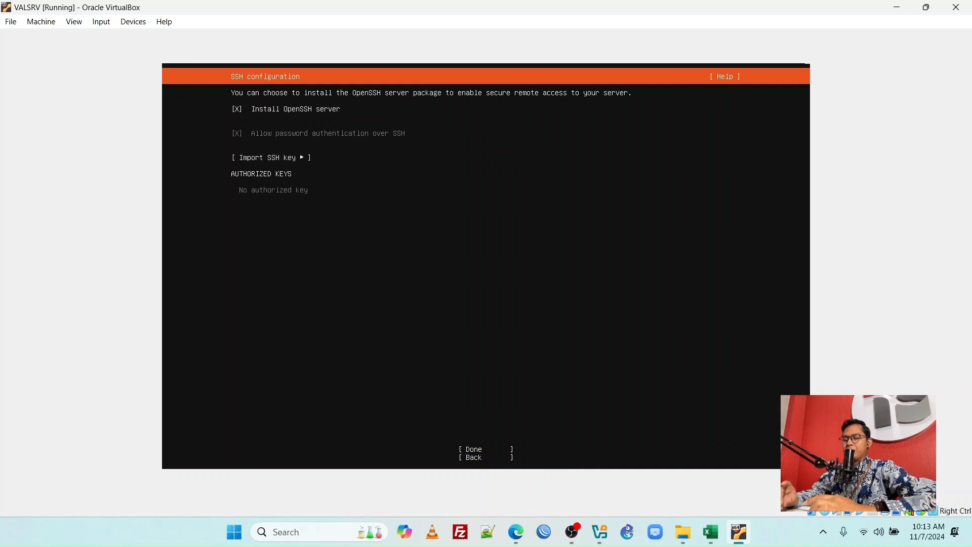
key("space")
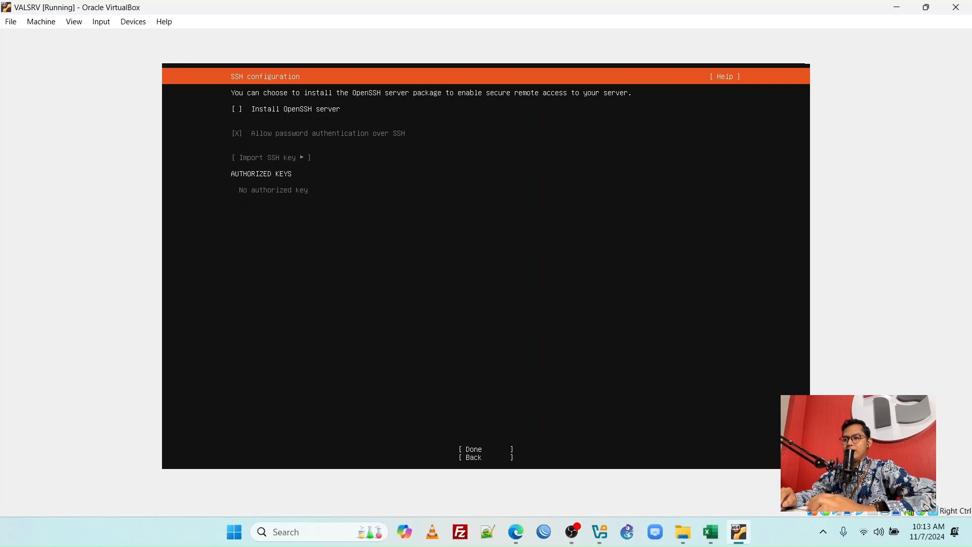
key("space")
key("space")
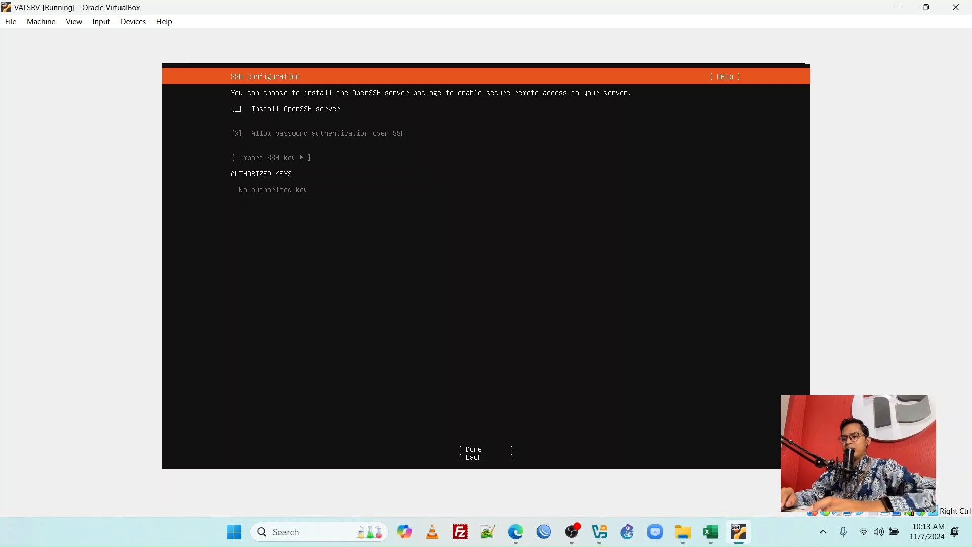
key("Tab")
key("Return")
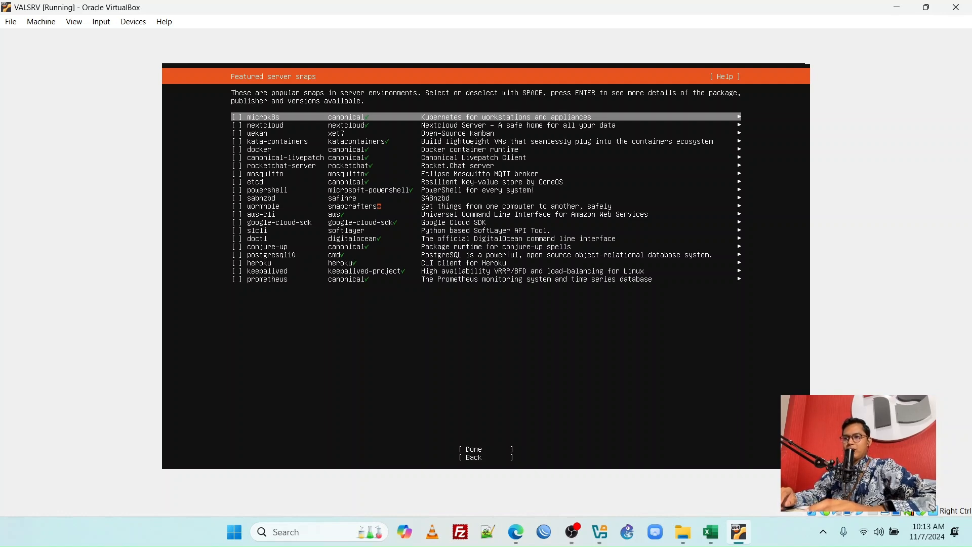
Continue past the featured server snaps without selecting any of them
key("Tab")
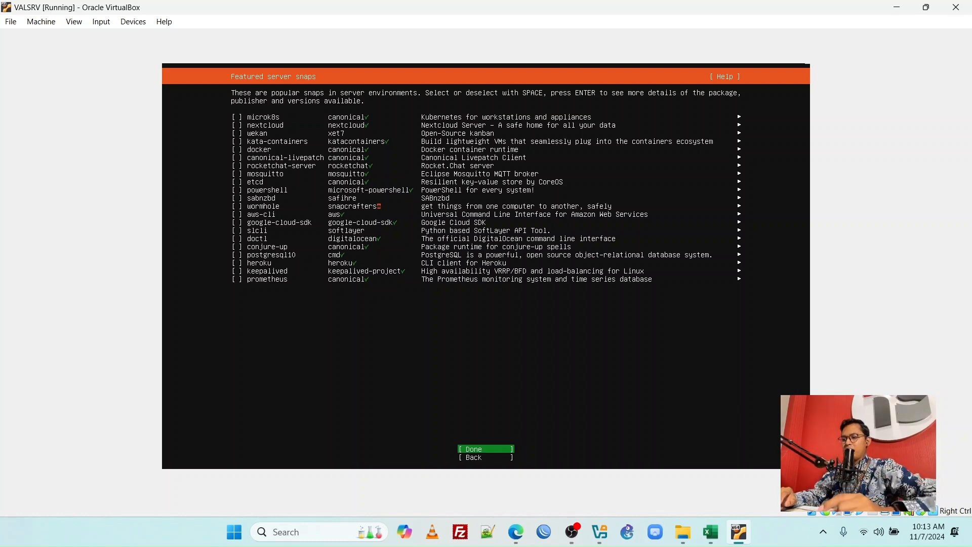
key("Return")
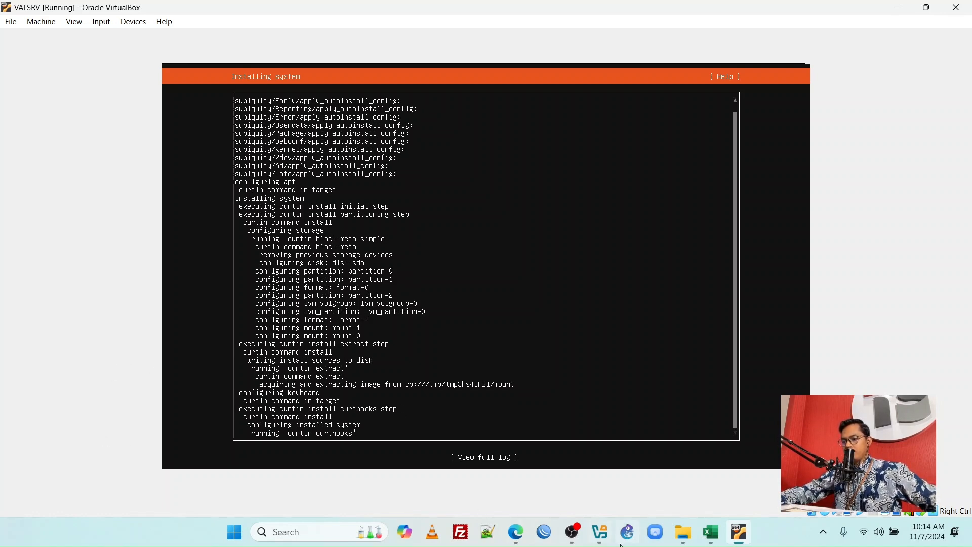
Switch to OBS Studio, hide the DroidCam OBS source in the CAPTURE DESKTOP scene and transition the change to the program output
mouse_move(572, 539)
left_click(567, 478)
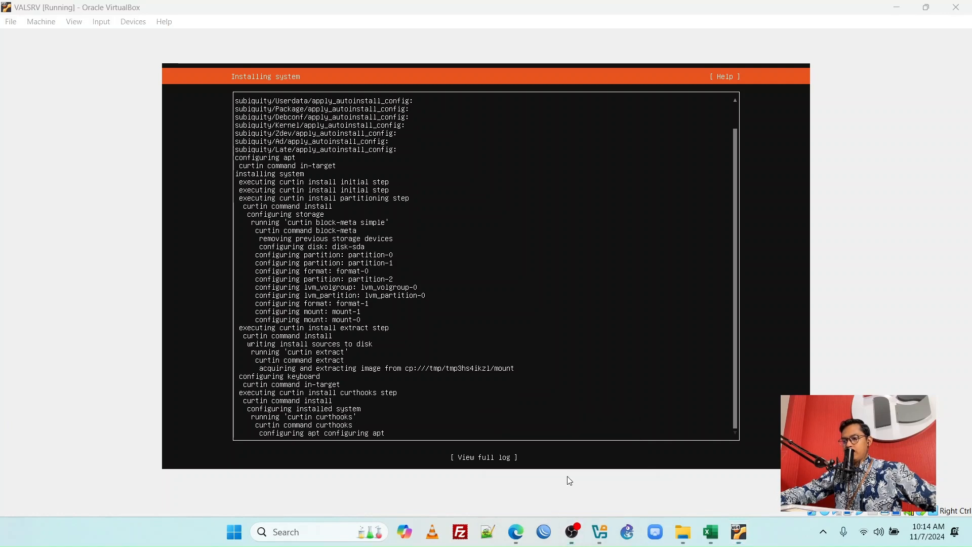
left_click(238, 361)
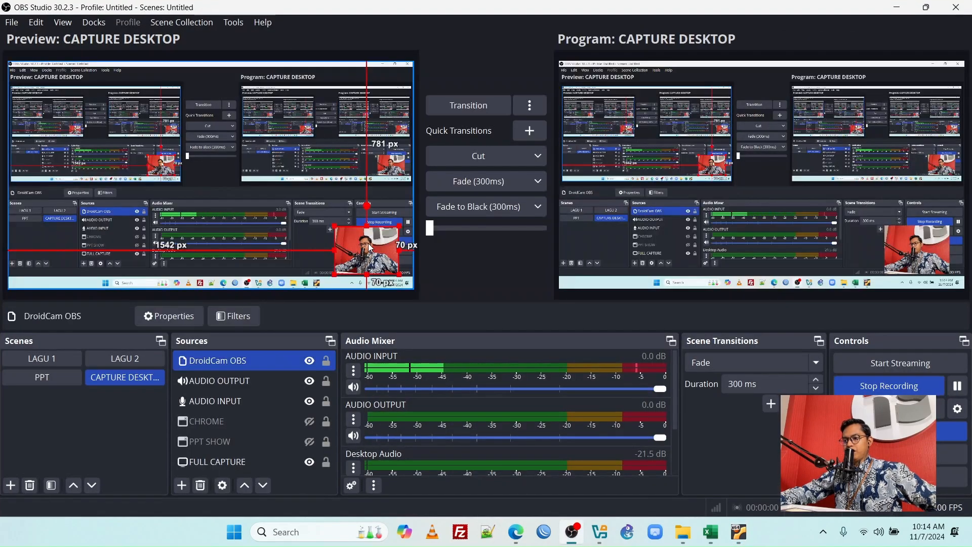
left_click(309, 361)
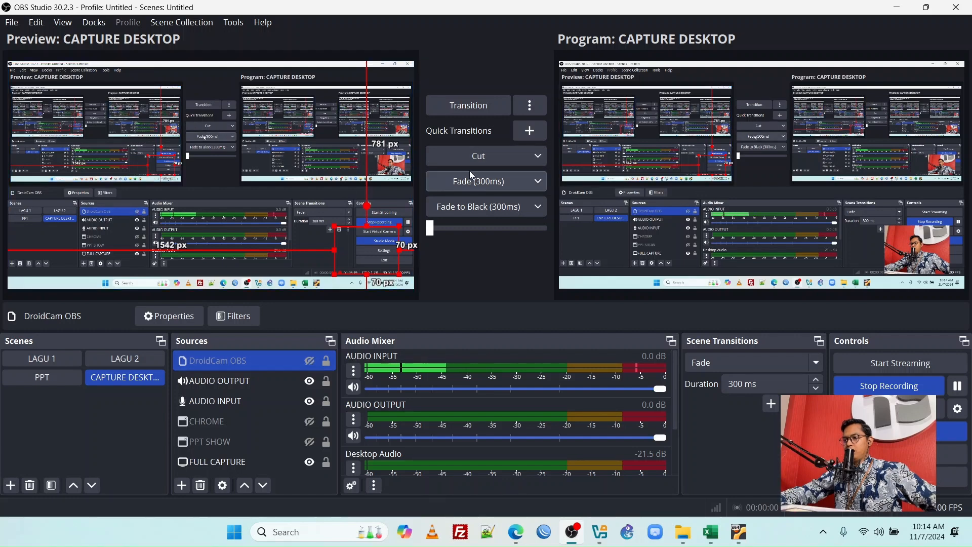
left_click(469, 104)
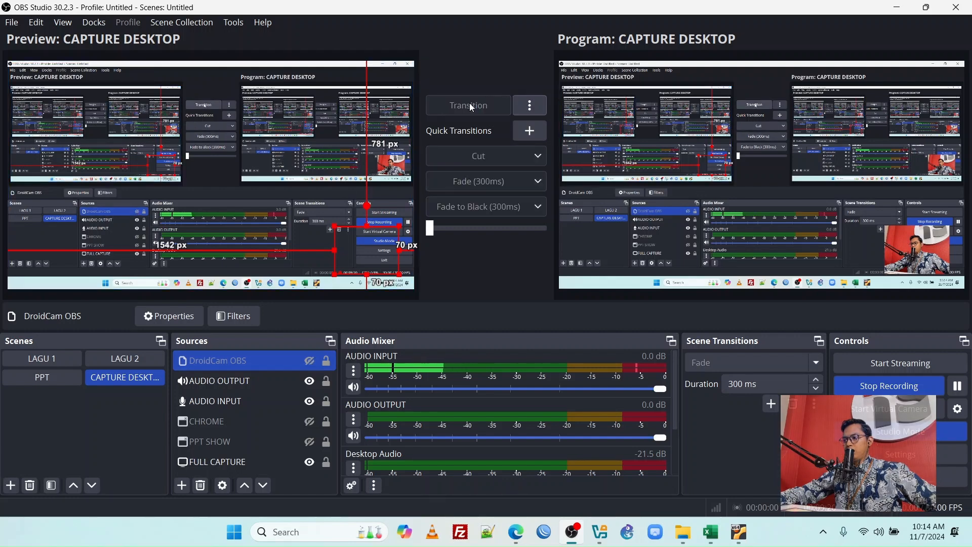
left_click(899, 7)
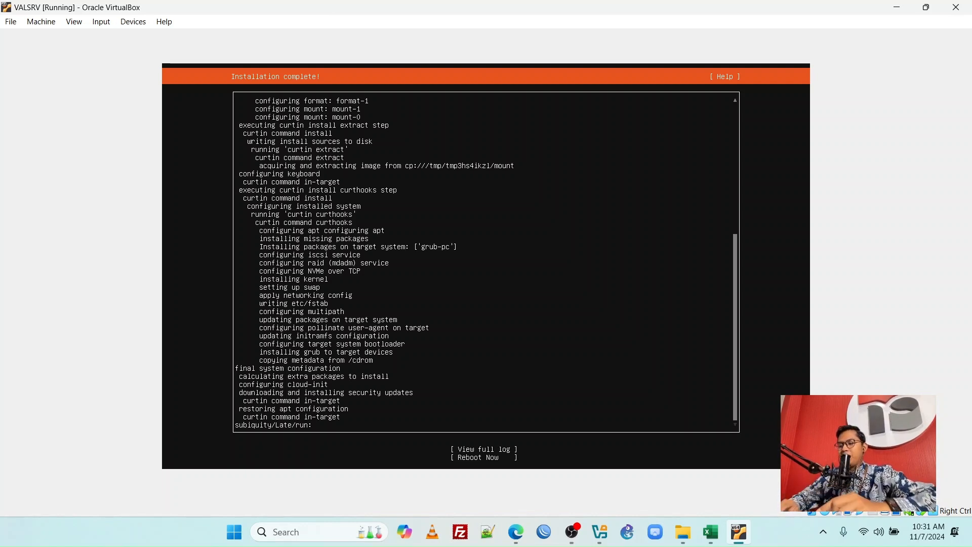
Reboot the virtual machine from the completed installation screen
key("Tab")
key("Down")
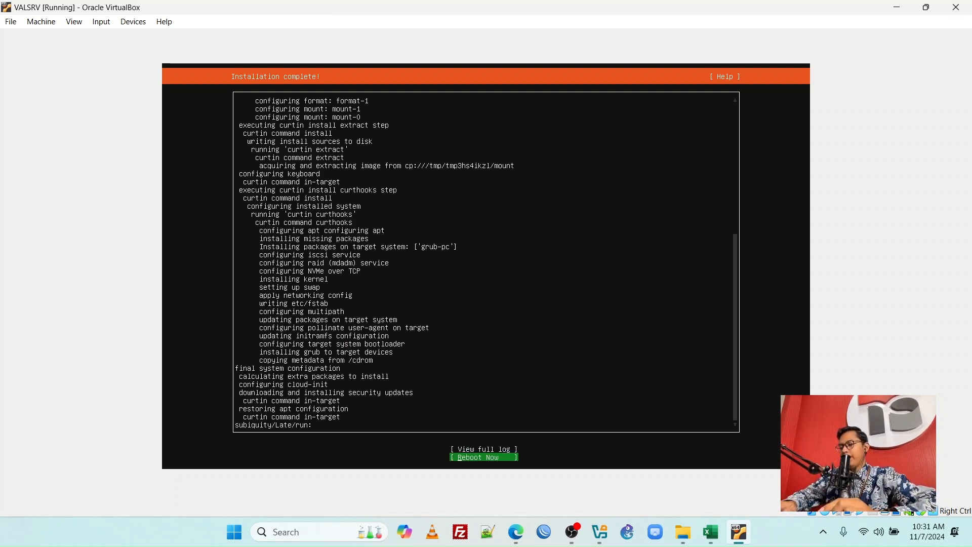
key("Return")
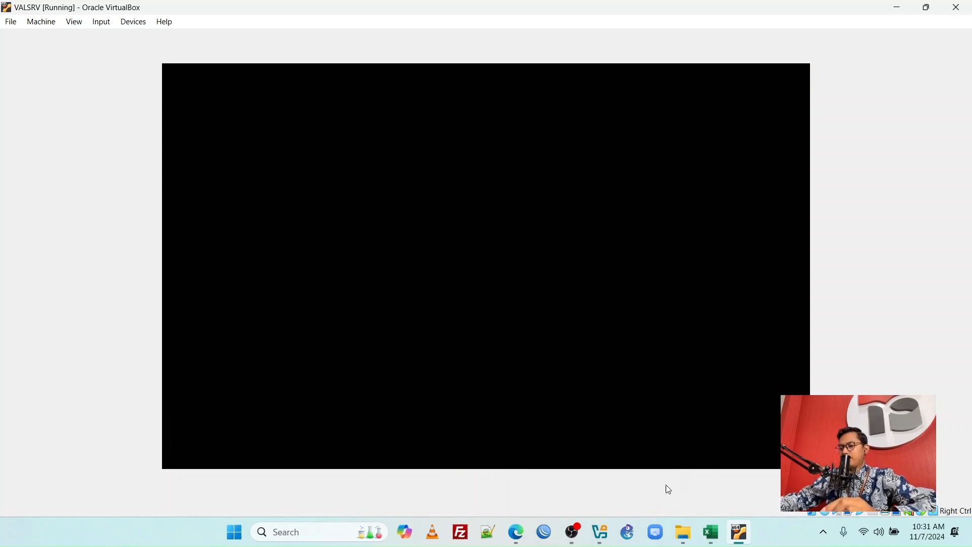
left_click(573, 536)
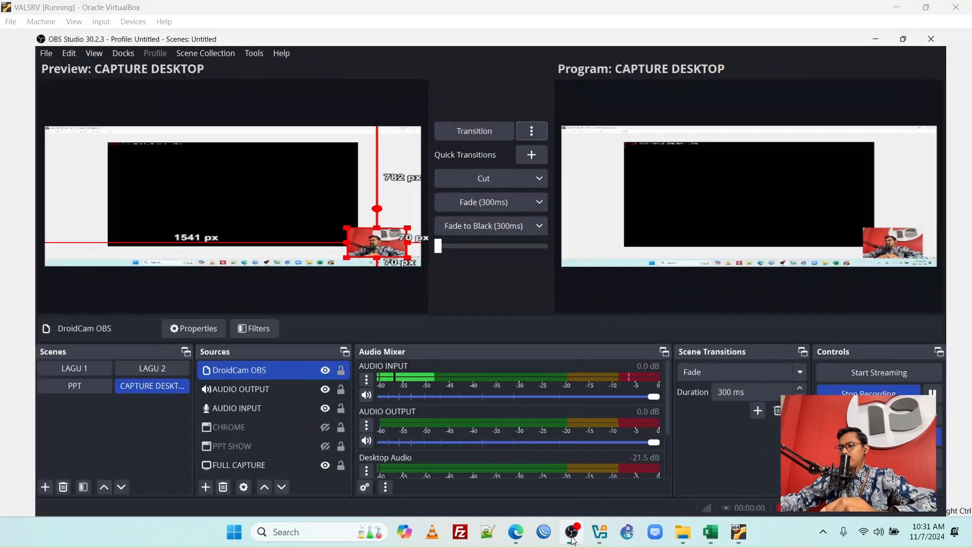
left_click(574, 537)
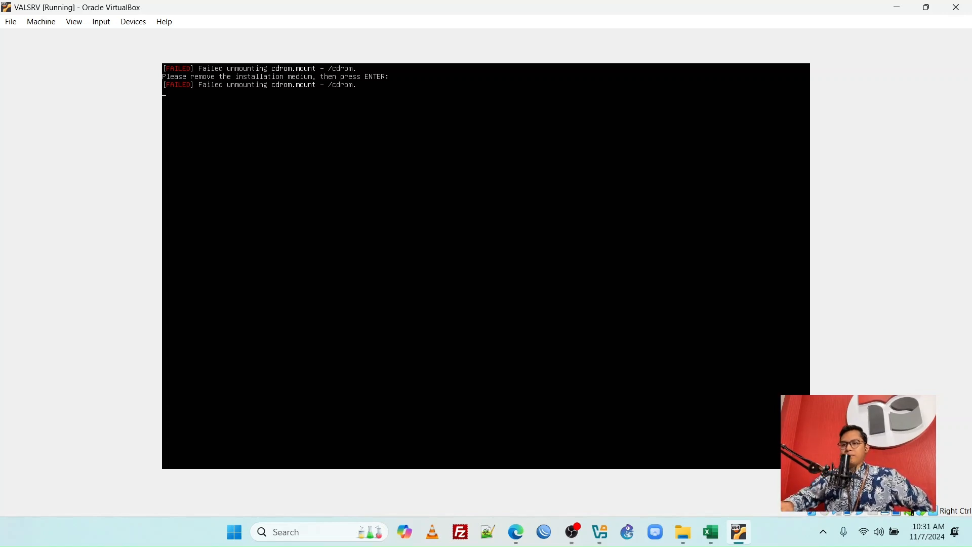
Continue the reboot past the installation medium prompt and log in to Ubuntu with the account's username and password
key("Return")
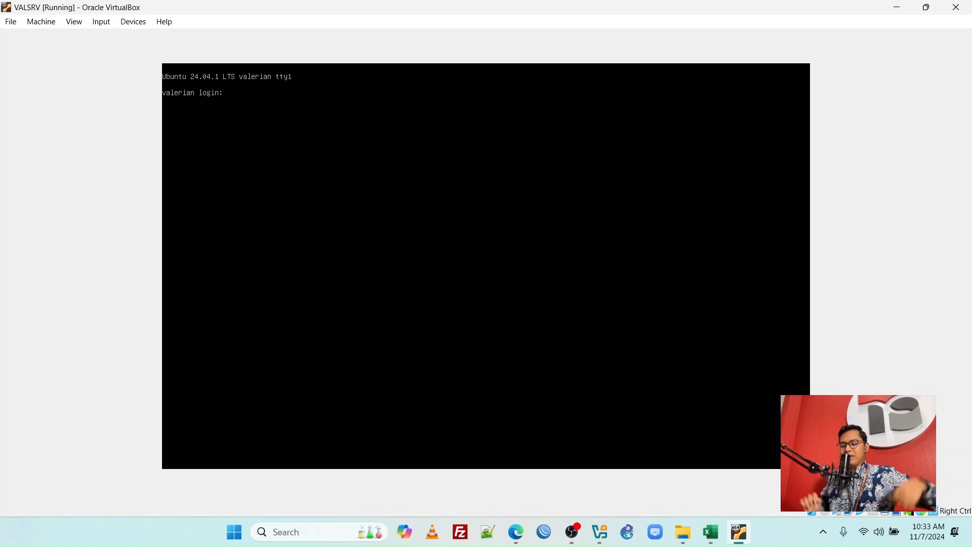
type("valerian")
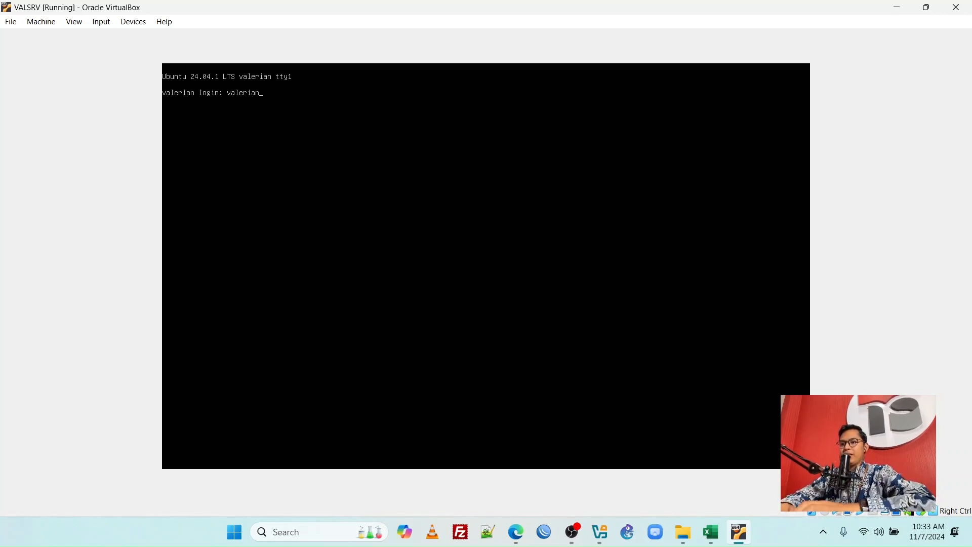
key("Return")
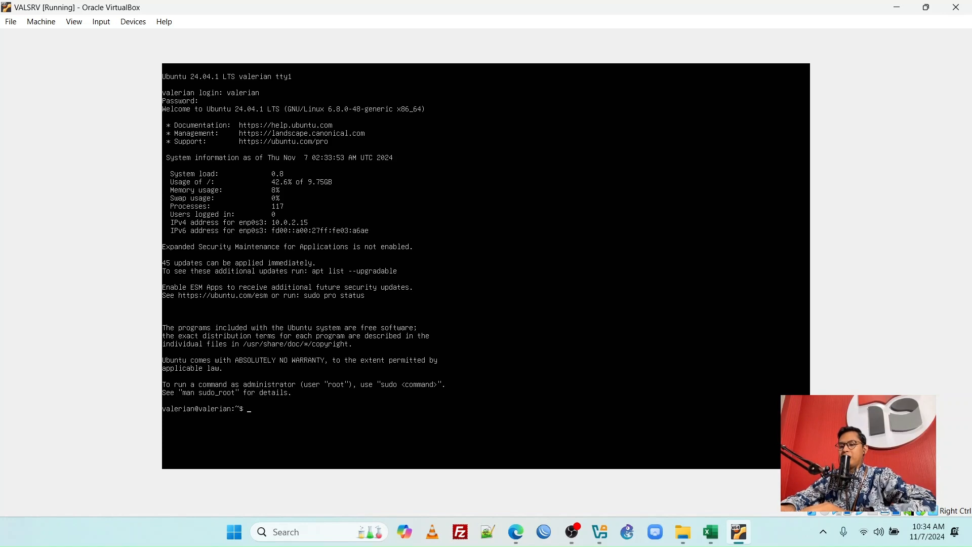
Switch to the root user with sudo su, authenticating with the account password
type("sudo su")
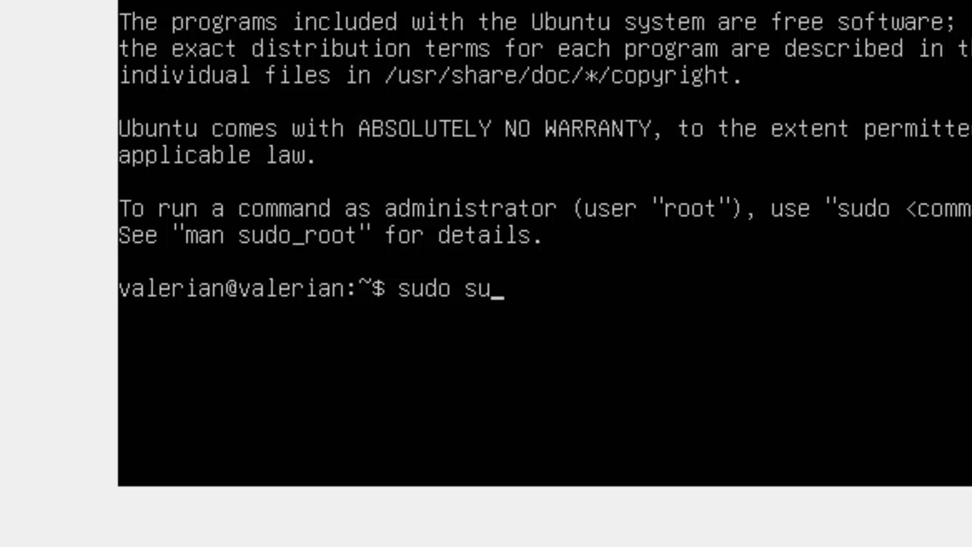
key("Return")
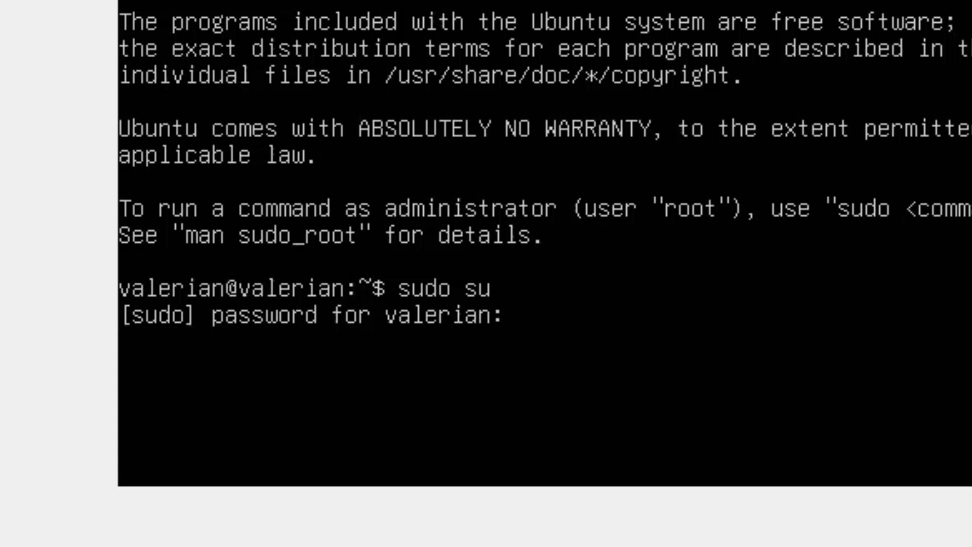
key("Return")
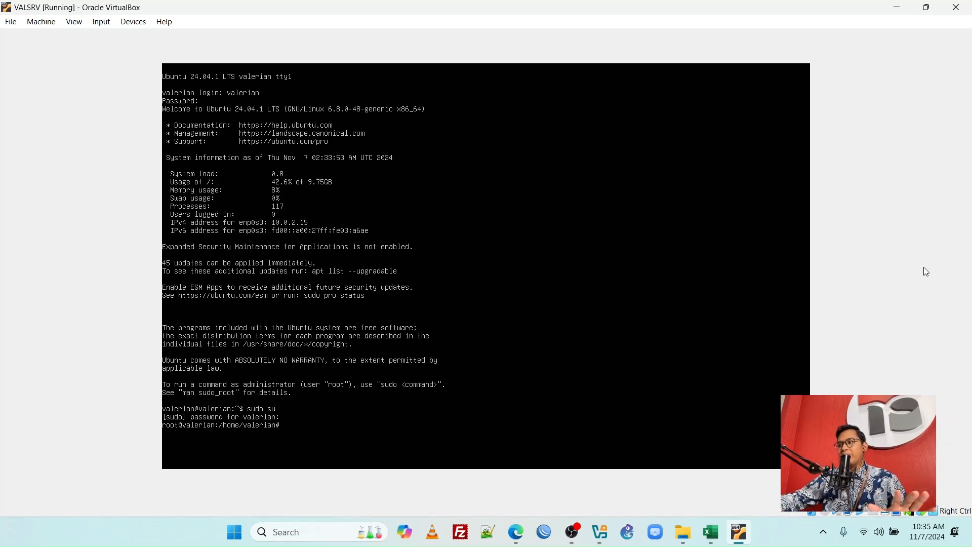
Dismiss the virtual machine's close options without choosing one and shut the server down from the root shell with systemctl poweroff
left_click(956, 7)
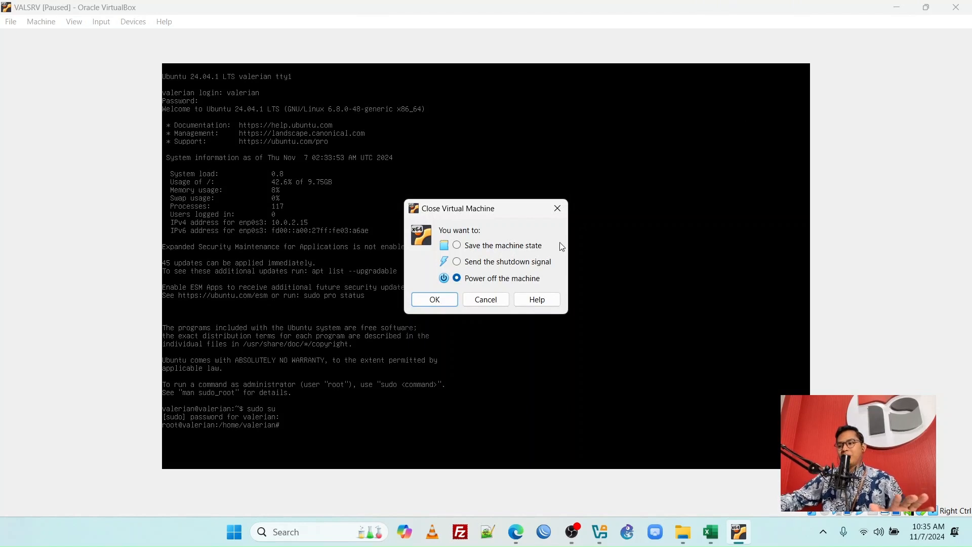
left_click(557, 209)
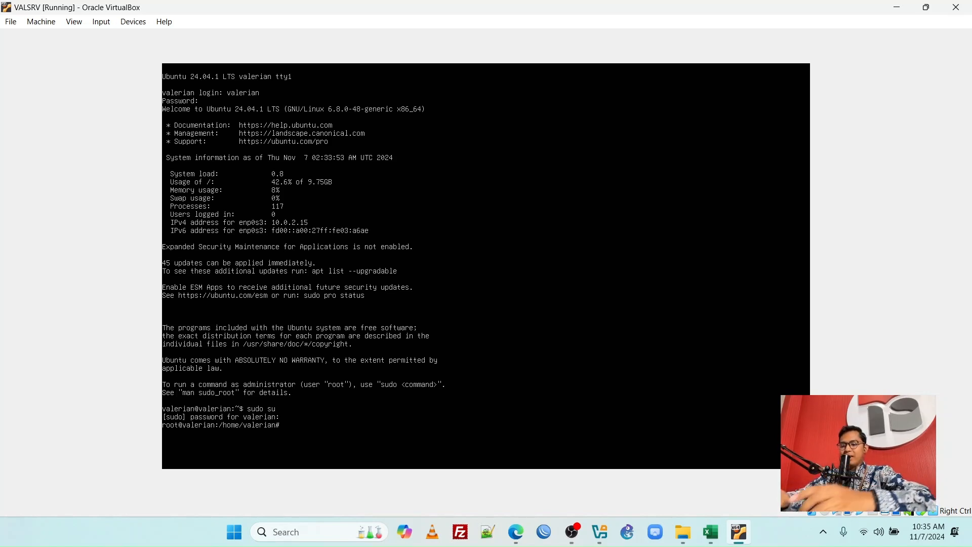
type("syst")
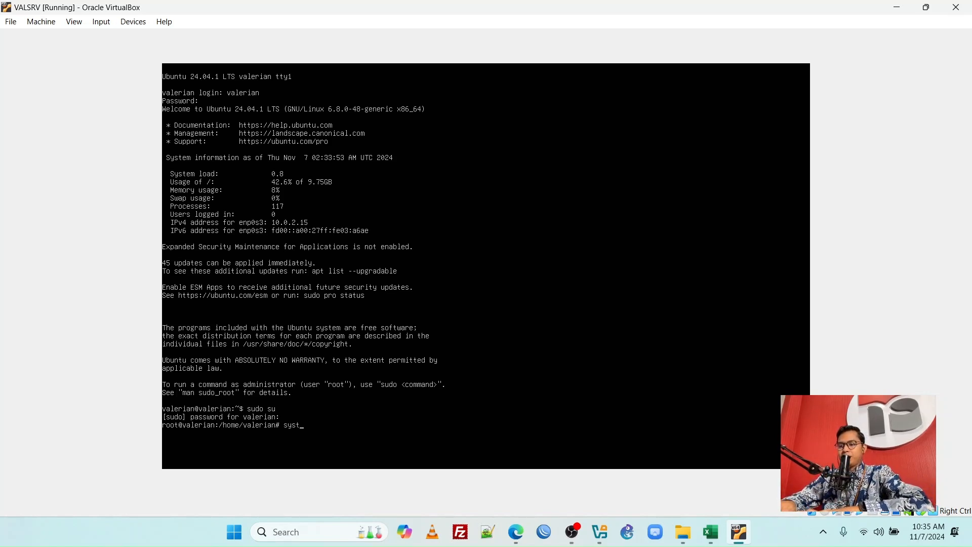
type("emctl poweroff")
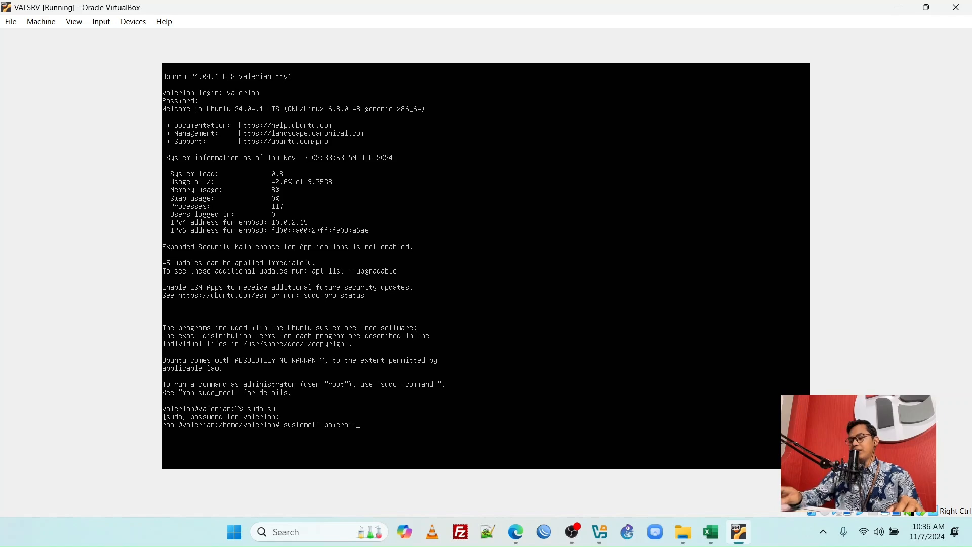
key("Return")
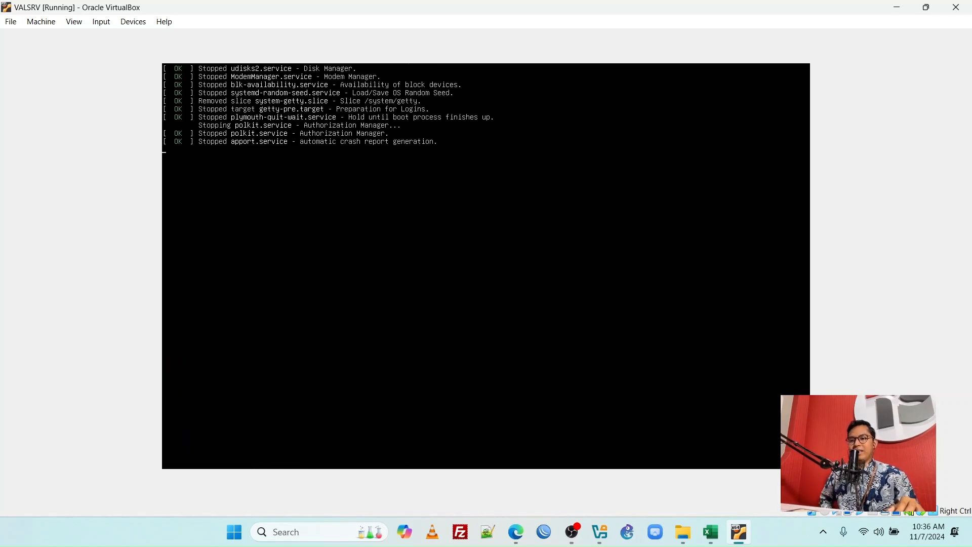